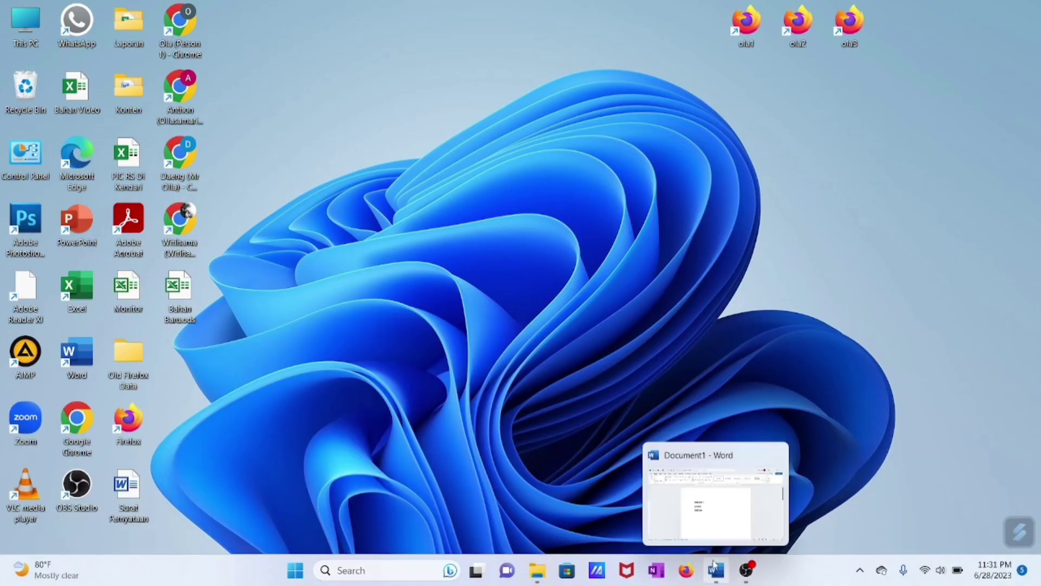
Bring the Word document listing 999,000 =, 12,000 and 500,000 to the foreground.
left_click(707, 510)
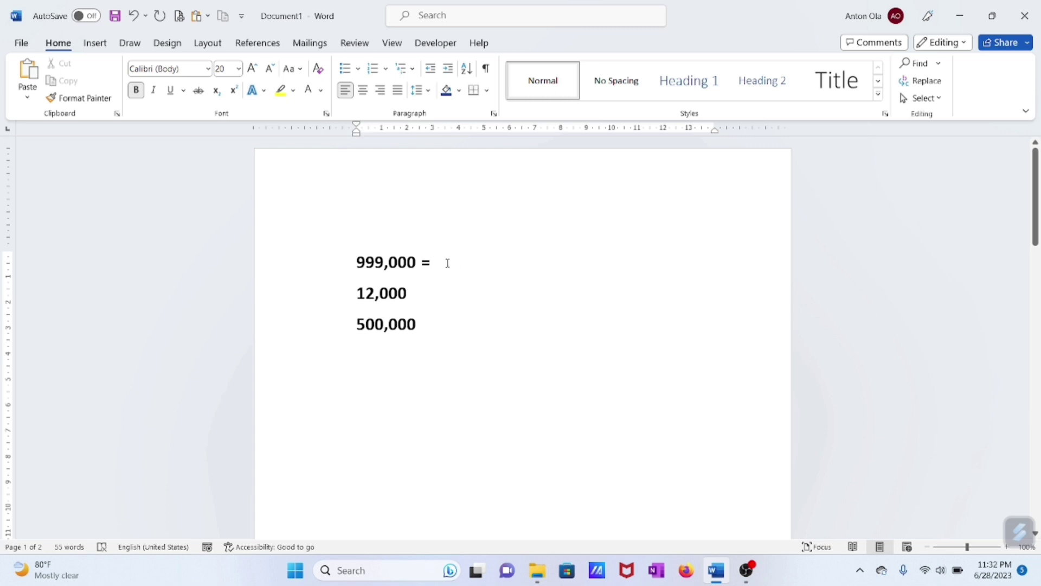
Type 999,000 after the equals sign on the first line, undoing and retyping it once.
left_click_drag(353, 261, 409, 269)
left_click(468, 264)
left_click_drag(358, 262, 417, 267)
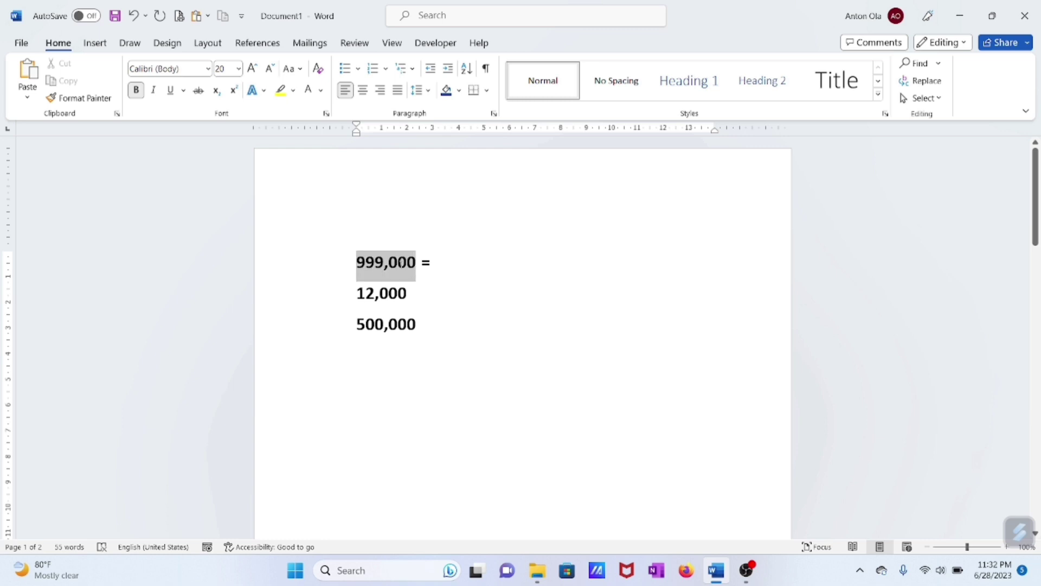
left_click(458, 263)
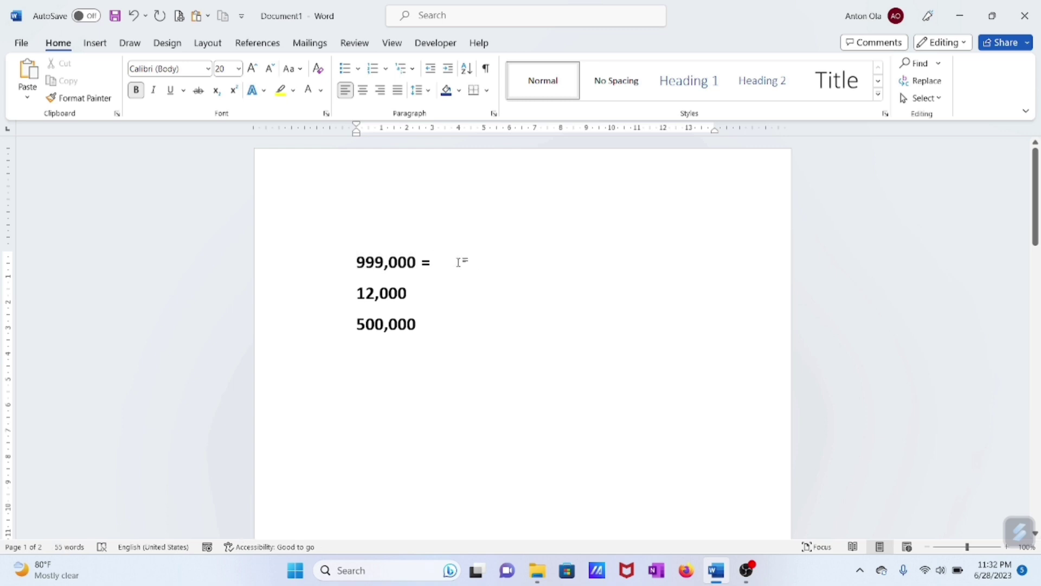
type("99")
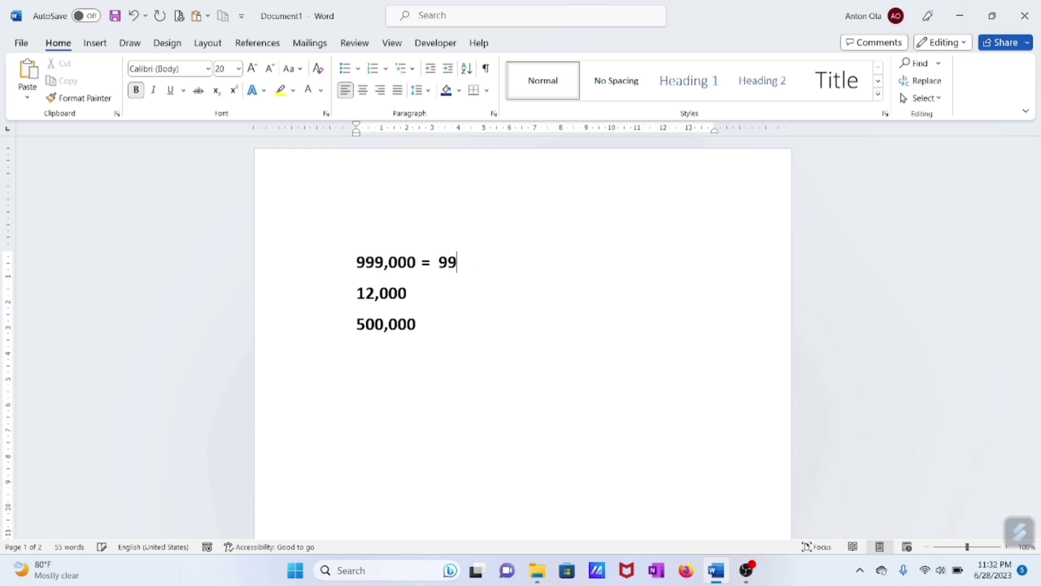
type("9,00")
type("0")
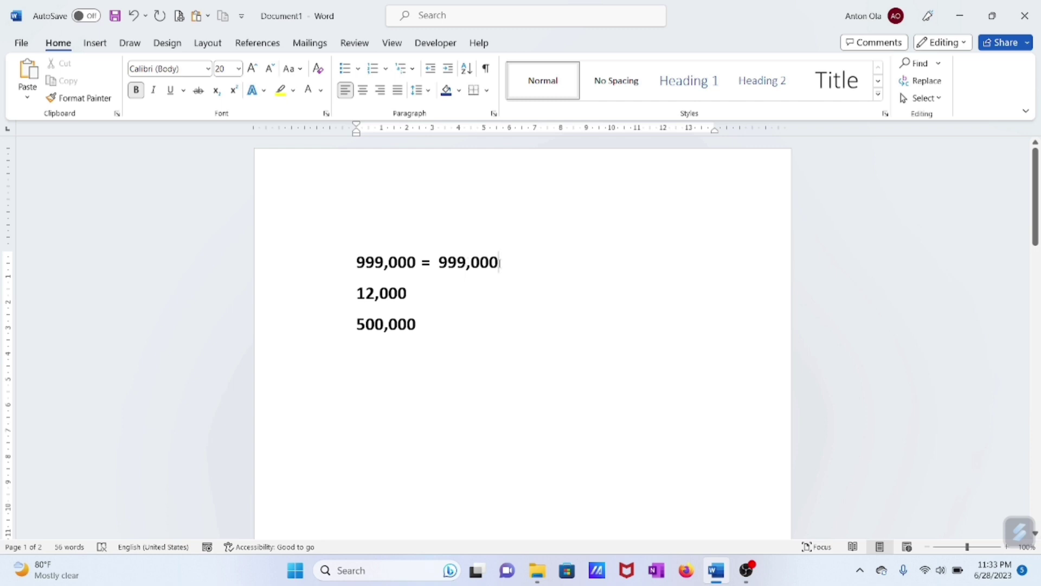
left_click_drag(499, 263, 466, 264)
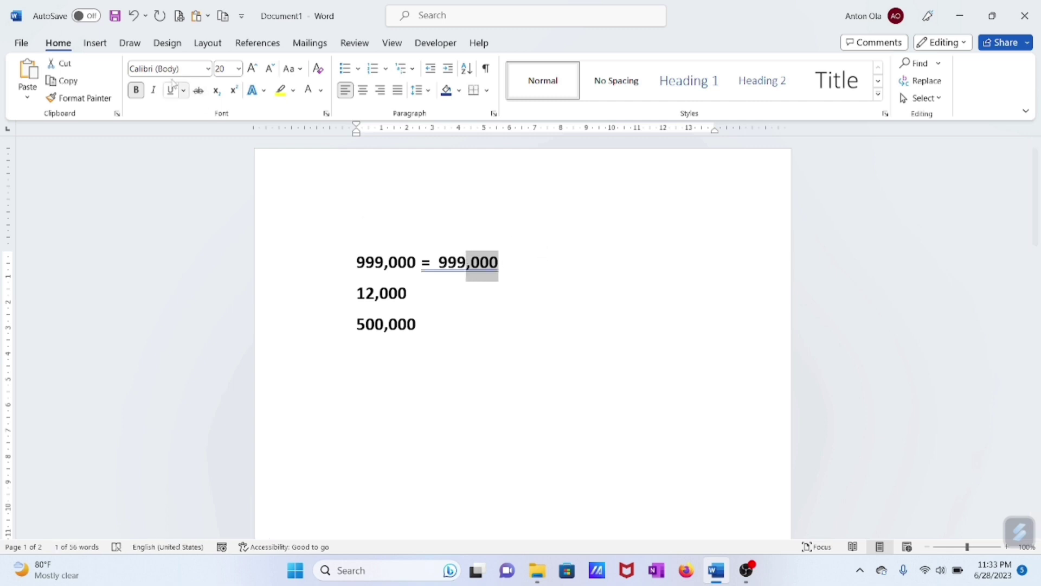
left_click(132, 16)
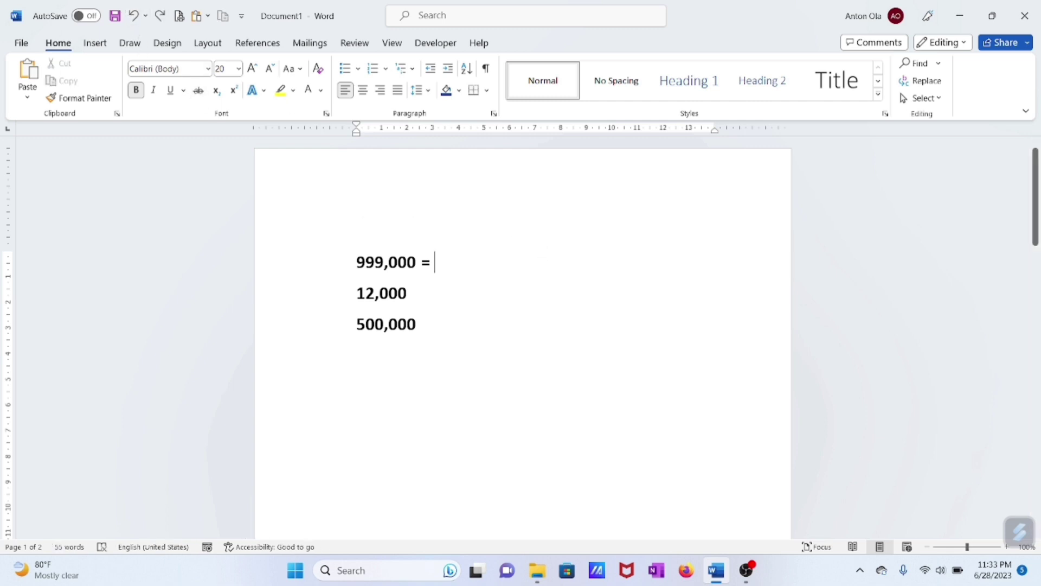
type("999,")
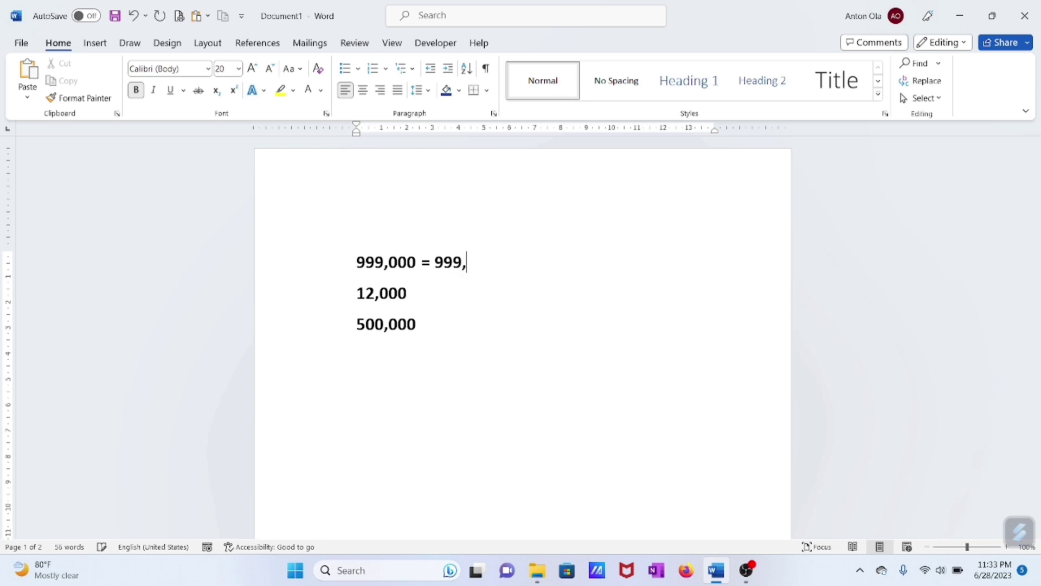
type("000")
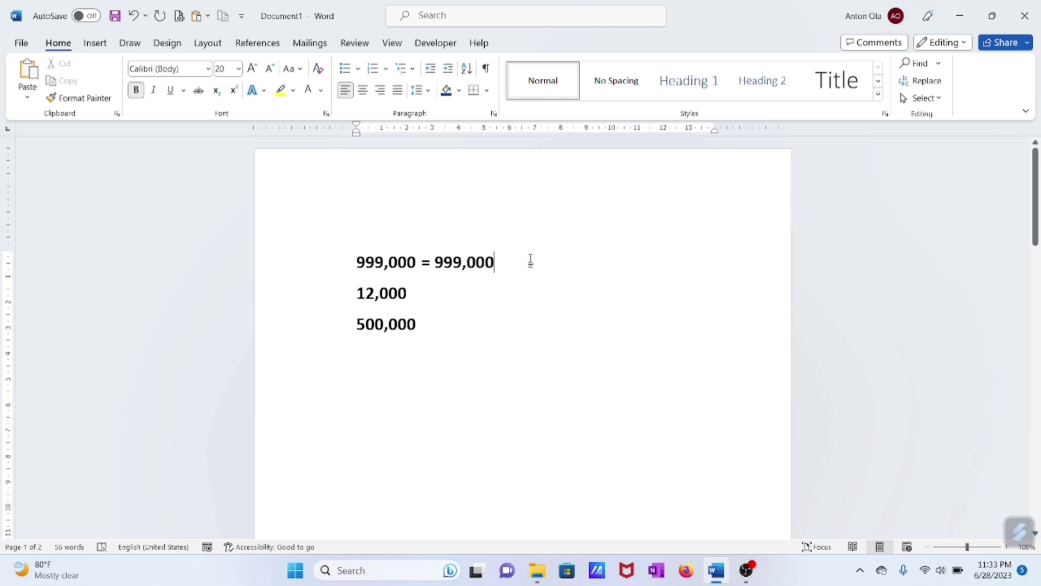
Convert the second 999,000 into a { =999,000\*cardtext } field showing nine hundred ninety-nine thousand.
left_click_drag(504, 262, 459, 262)
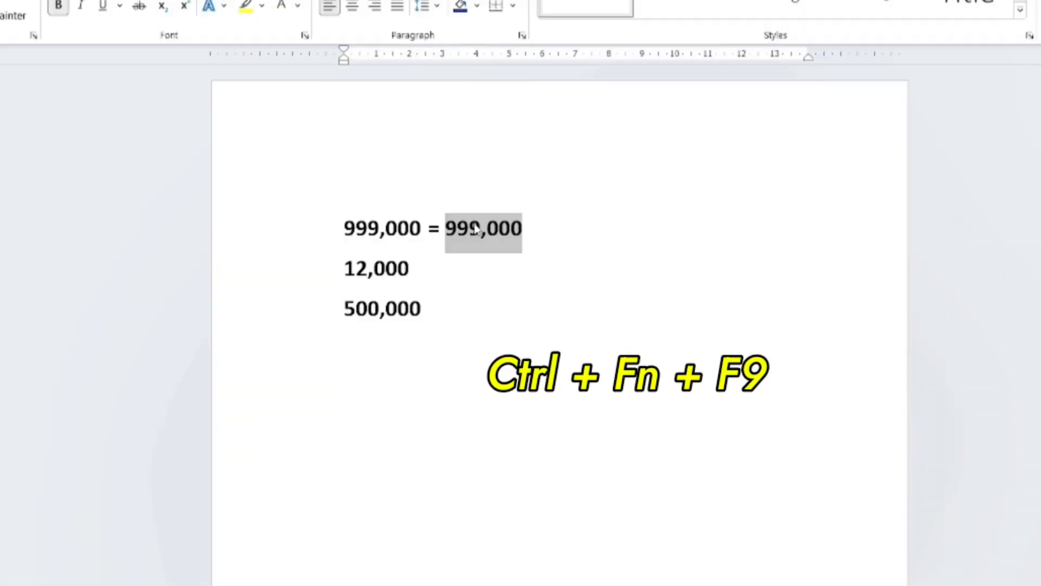
key("ctrl+F9")
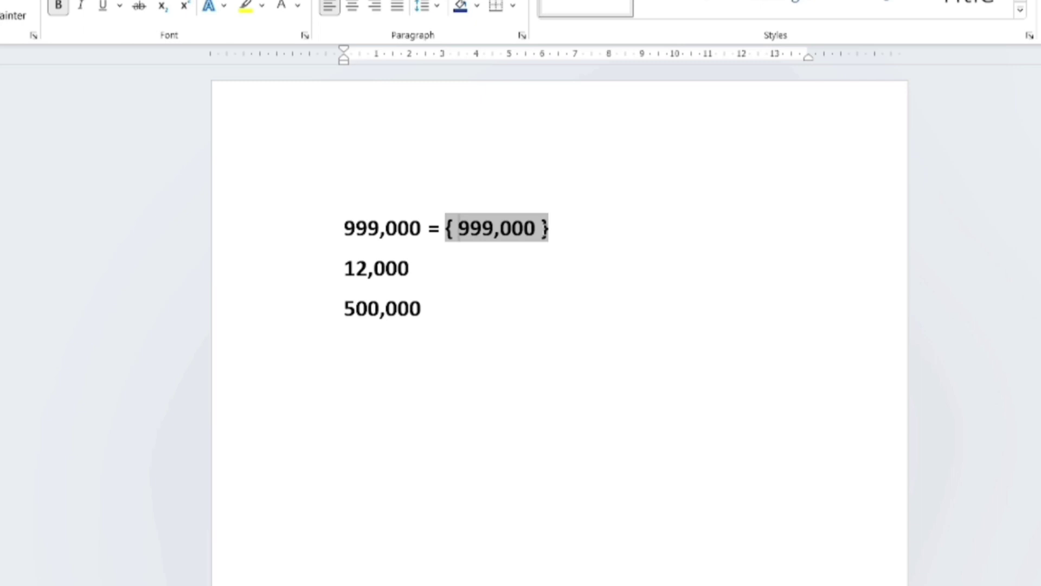
type("=")
left_click(470, 228)
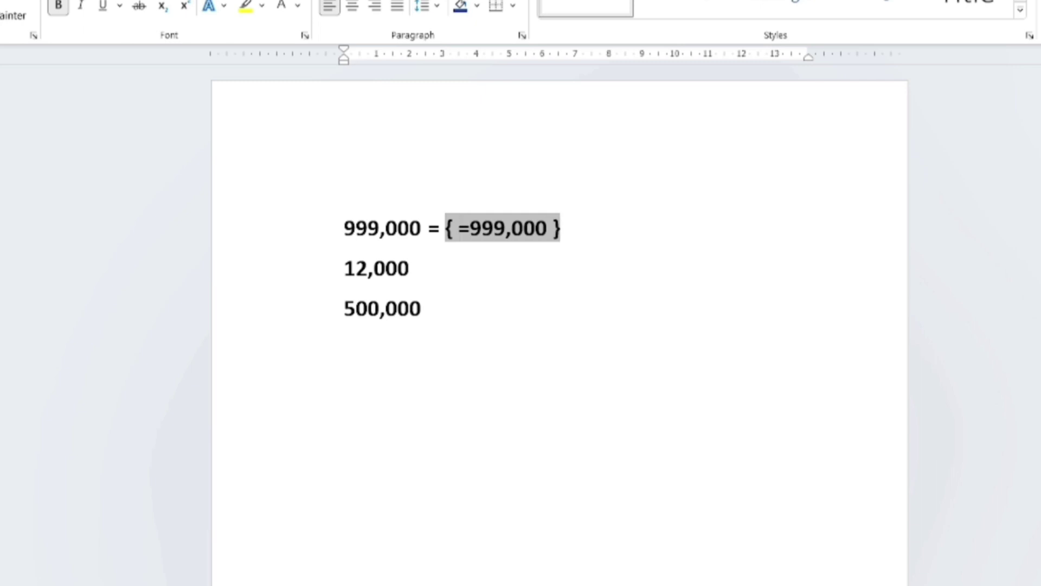
left_click(479, 228)
key("Right")
key("Right")
key("Right")
key("Right")
key("Right")
key("Right")
type("\\")
type("*")
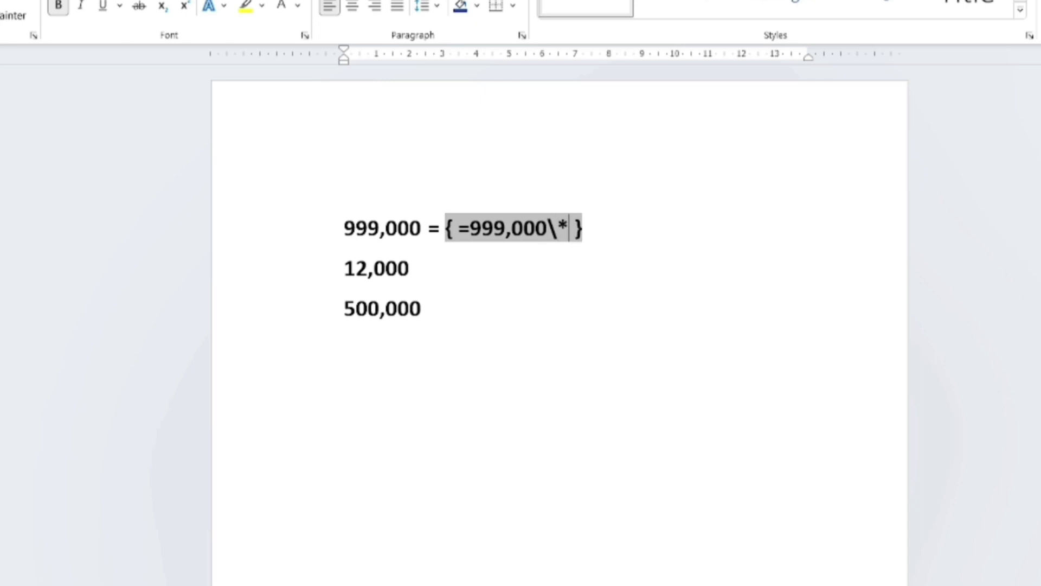
type("crd")
key("BackSpace")
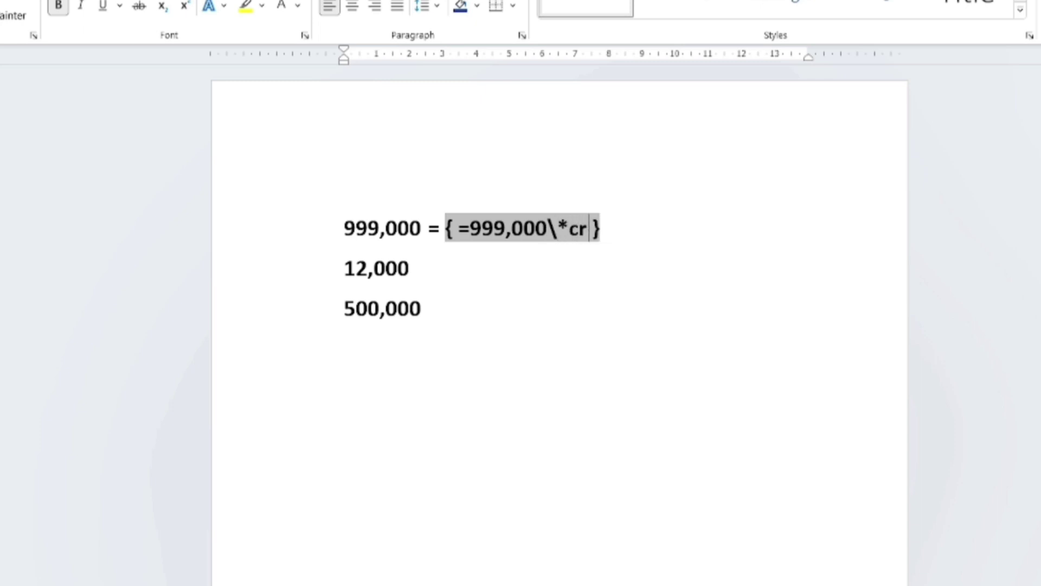
key("BackSpace")
type("ardt")
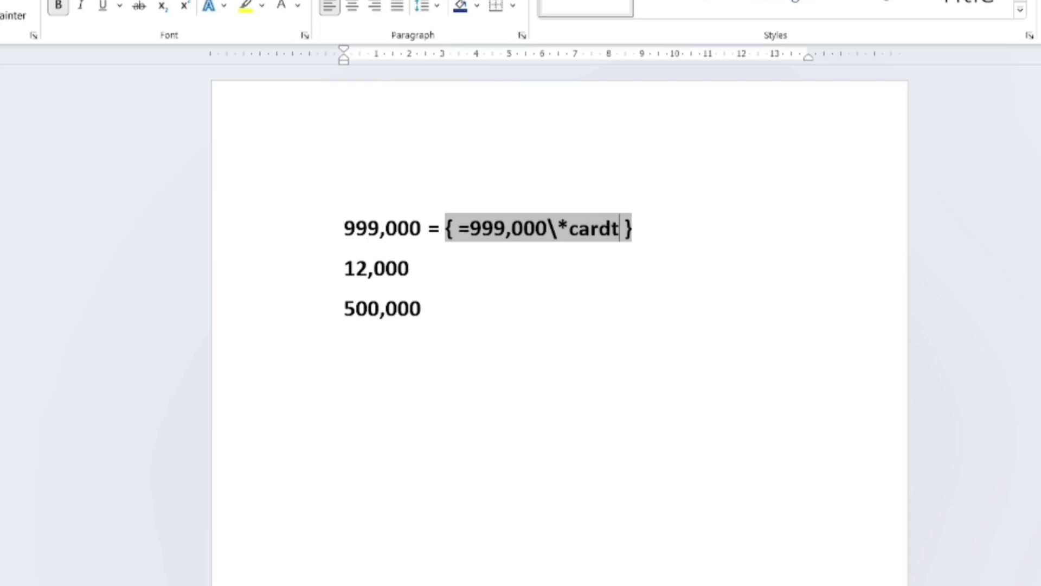
type("ext")
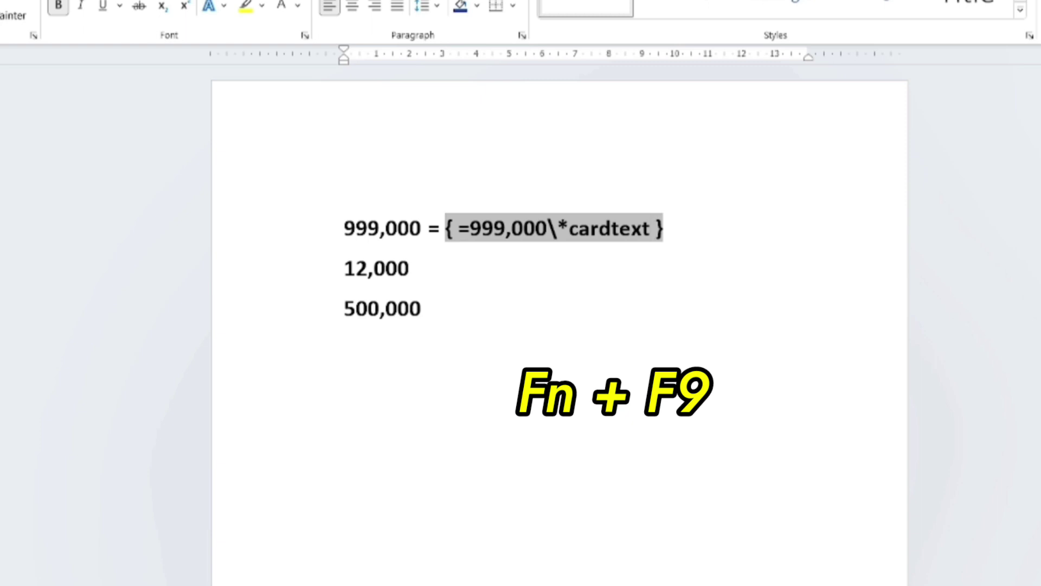
key("F9")
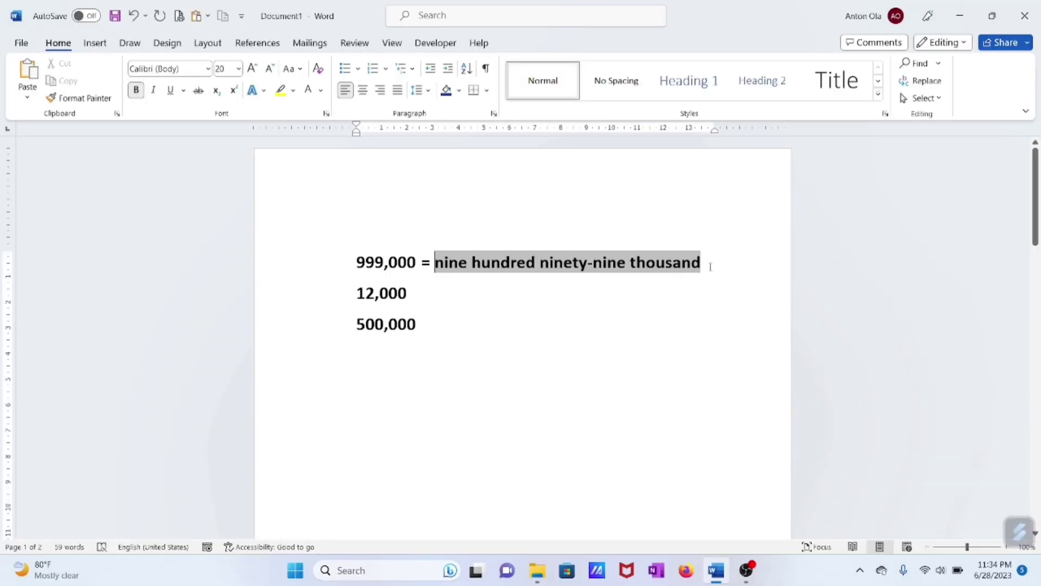
Translate 'nine hundred ninety-nine thousand' with Translator, inserting 'sembilan ratus sembilan puluh sembilan ribu'.
left_click_drag(710, 262, 435, 251)
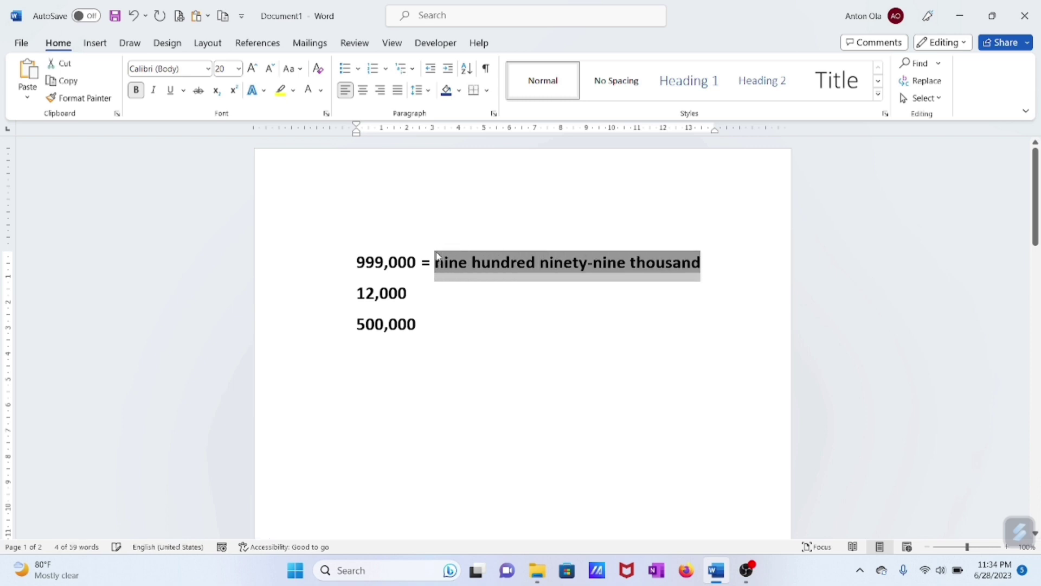
left_click(355, 43)
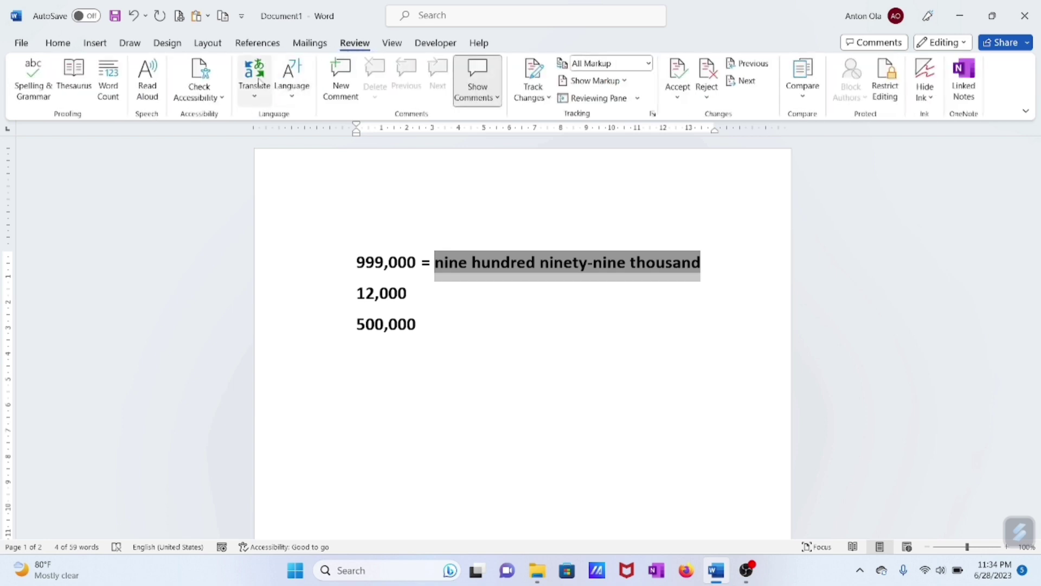
left_click(269, 84)
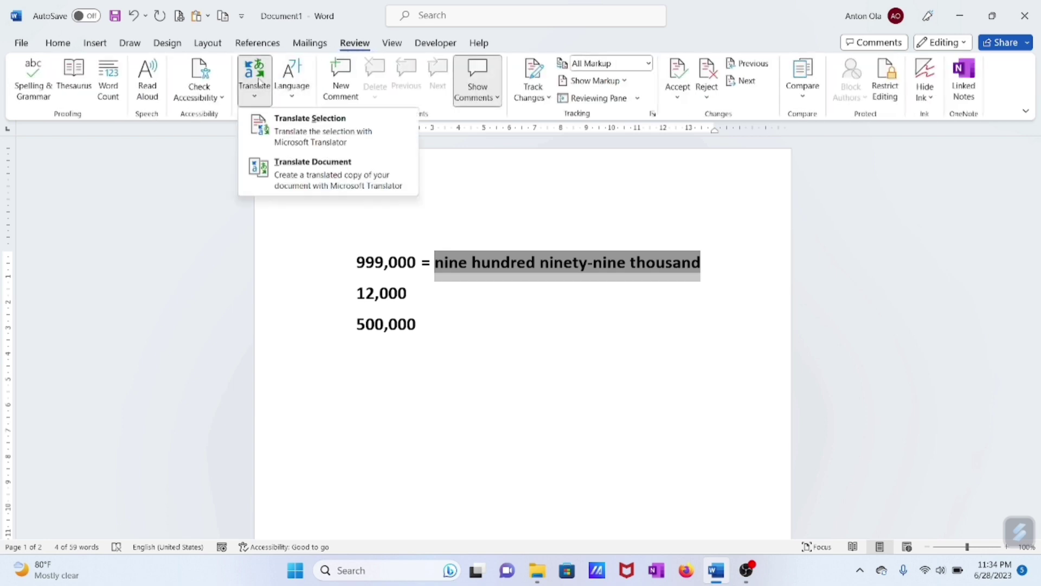
left_click(293, 136)
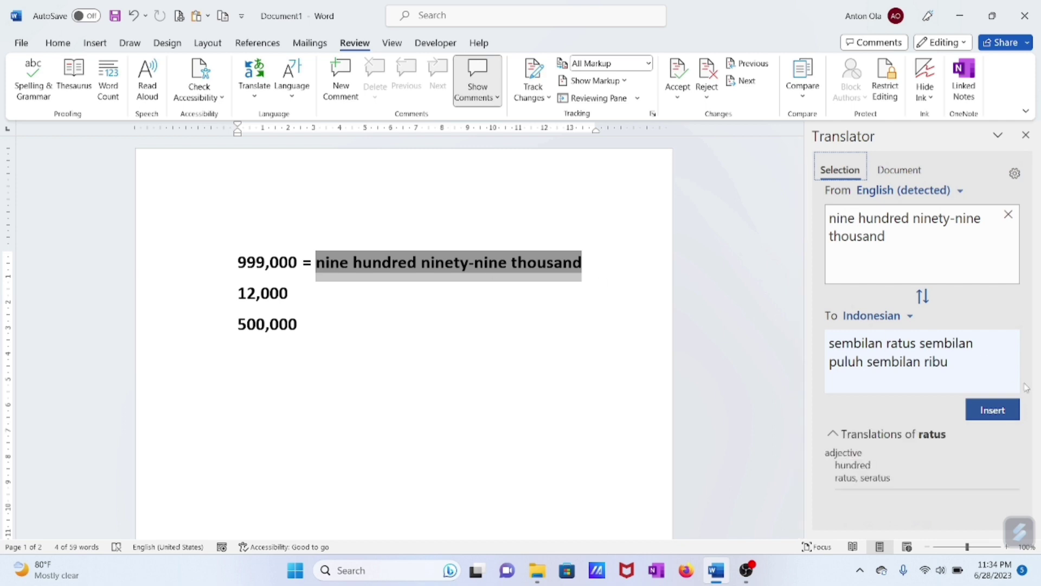
left_click(993, 410)
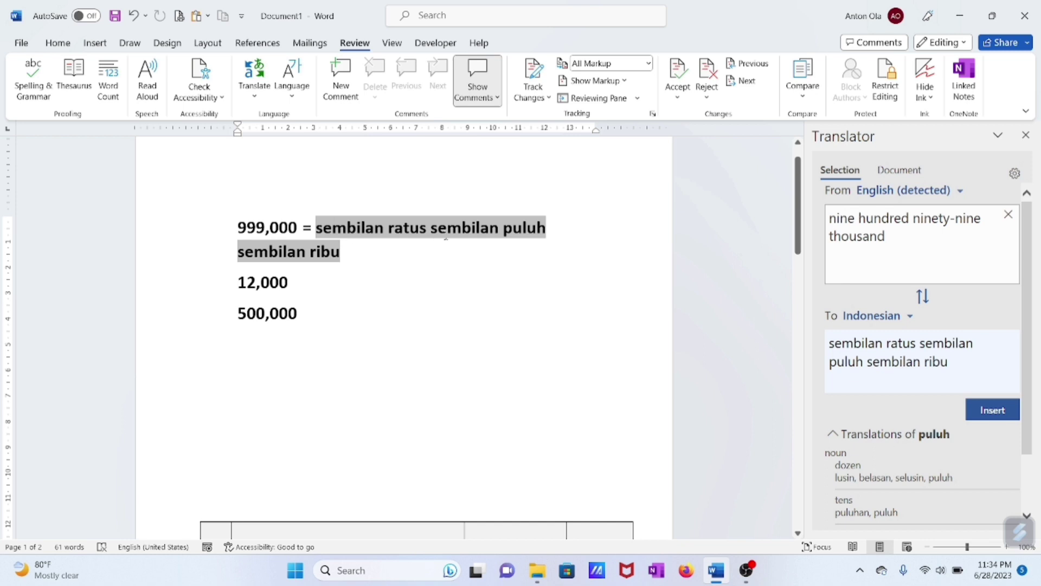
left_click(316, 282)
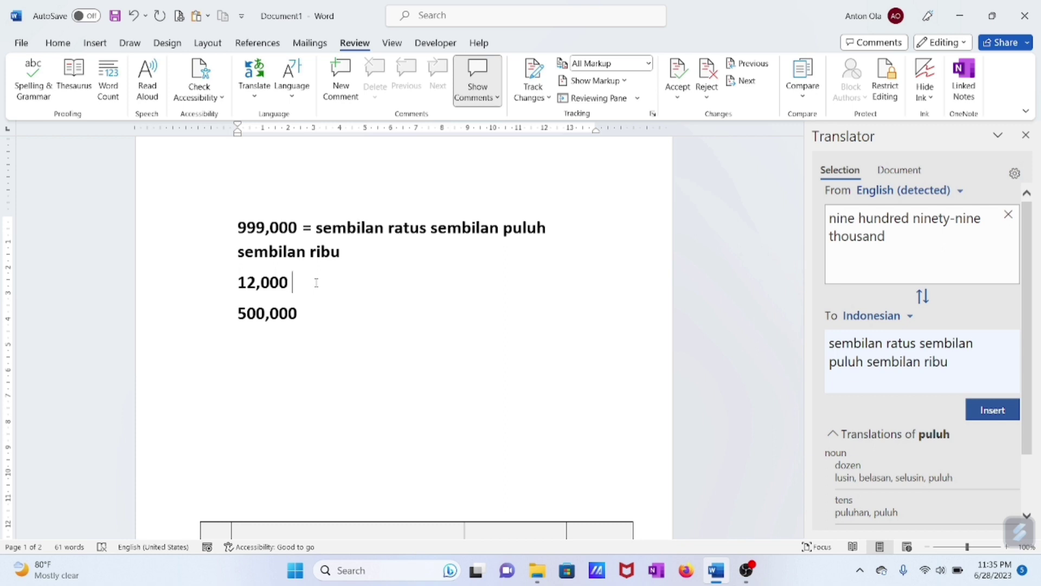
Add '= 12,000' after 12,000 on the second line.
type("+")
key("BackSpace")
type("=")
type(" 12")
type(",000")
key("ctrl+F9")
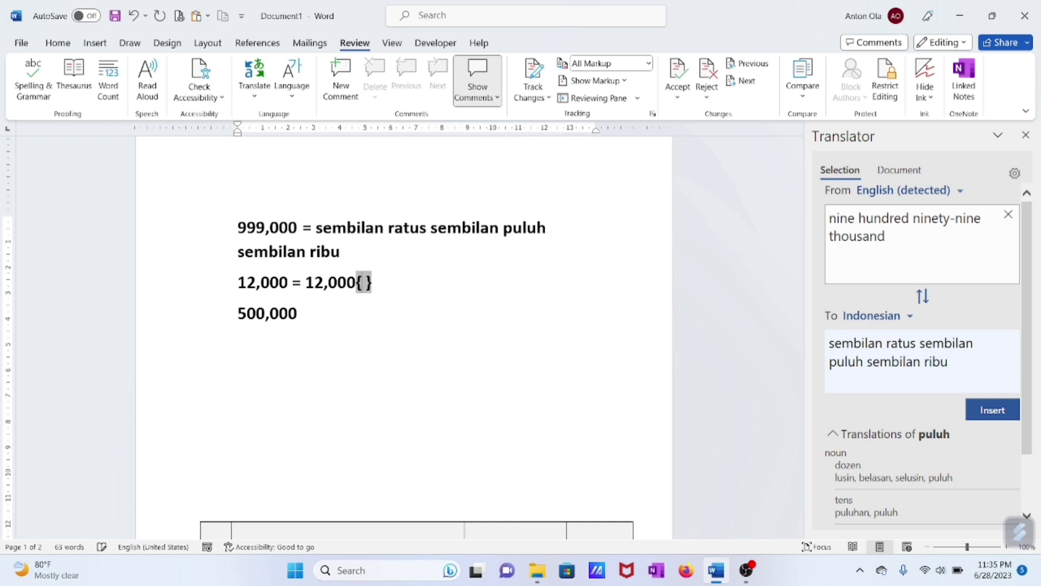
key("BackSpace")
key("BackSpace")
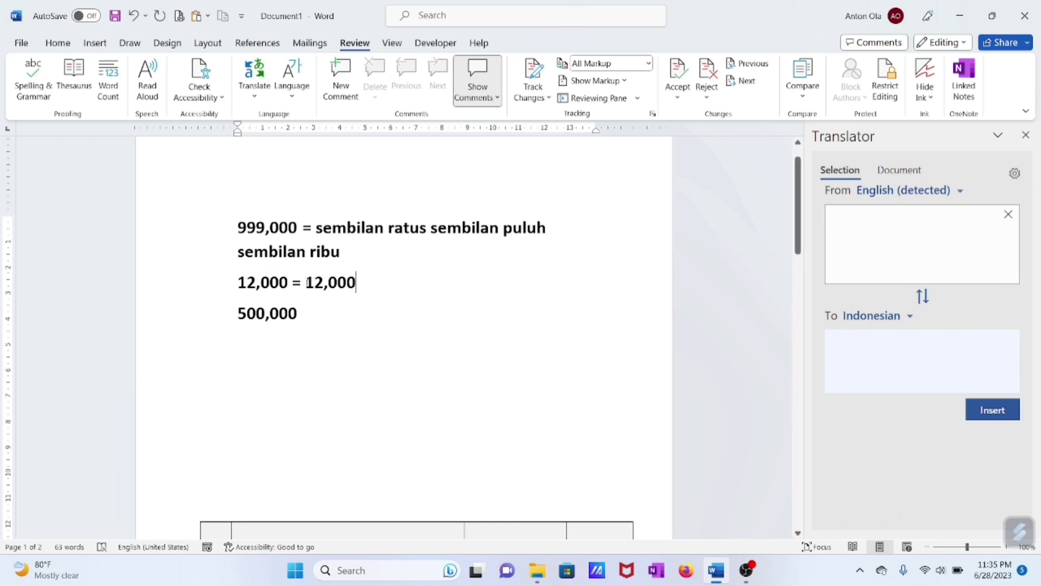
Turn the new 12,000 into a { =12,000\*cardtext } field showing twelve thousand.
double_click(357, 283)
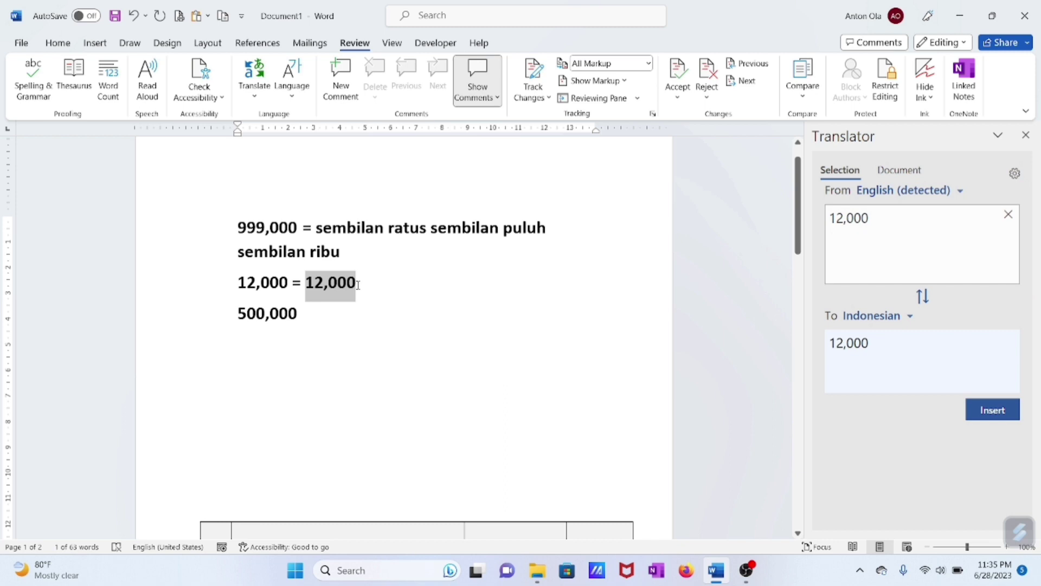
key("ctrl+F9")
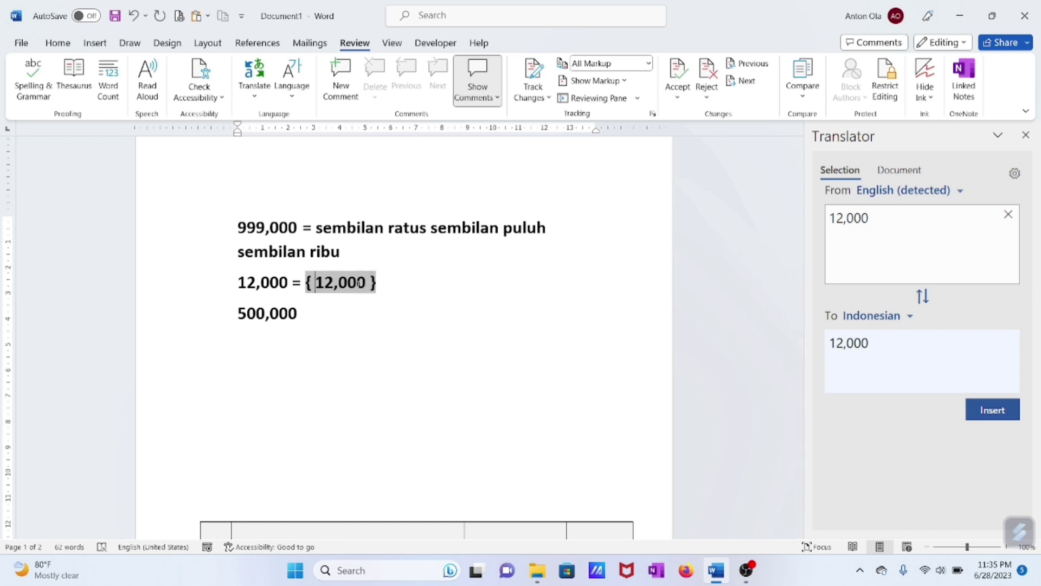
type("=")
key("Right")
key("Right")
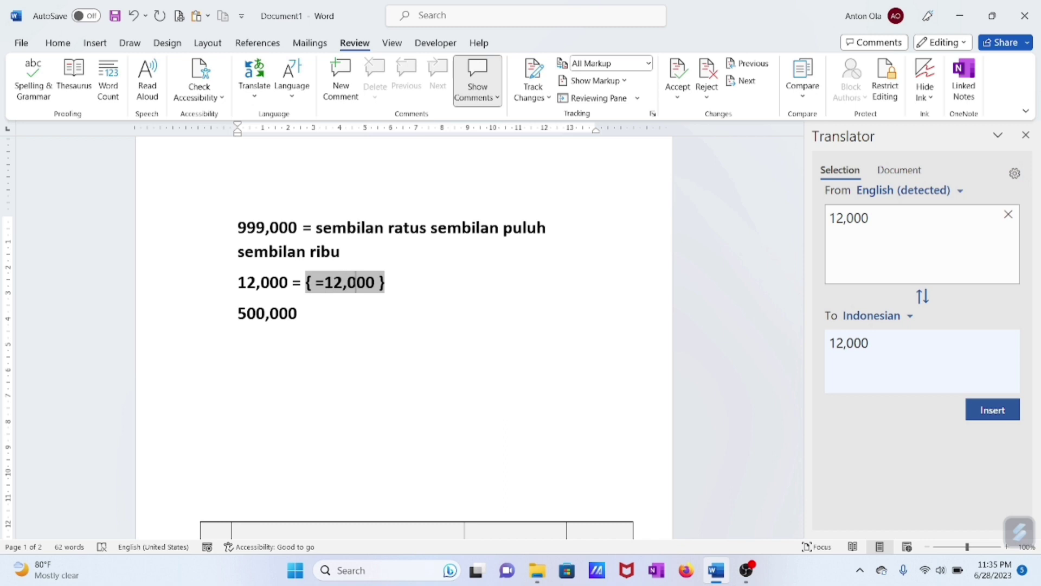
key("Right")
key("Right")
key("Right")
type("\\")
type("*")
type("card")
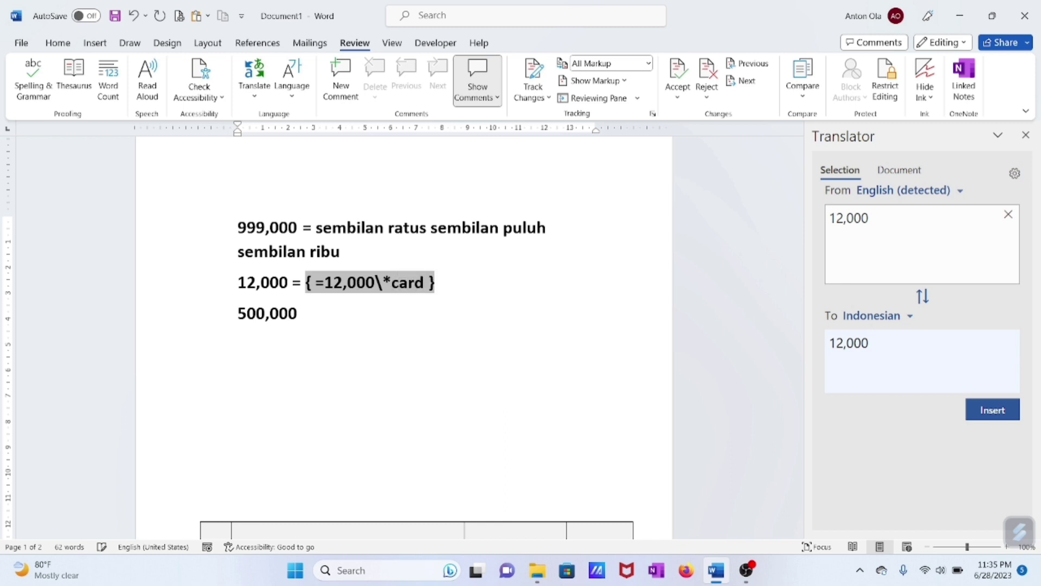
type("te")
type("xt")
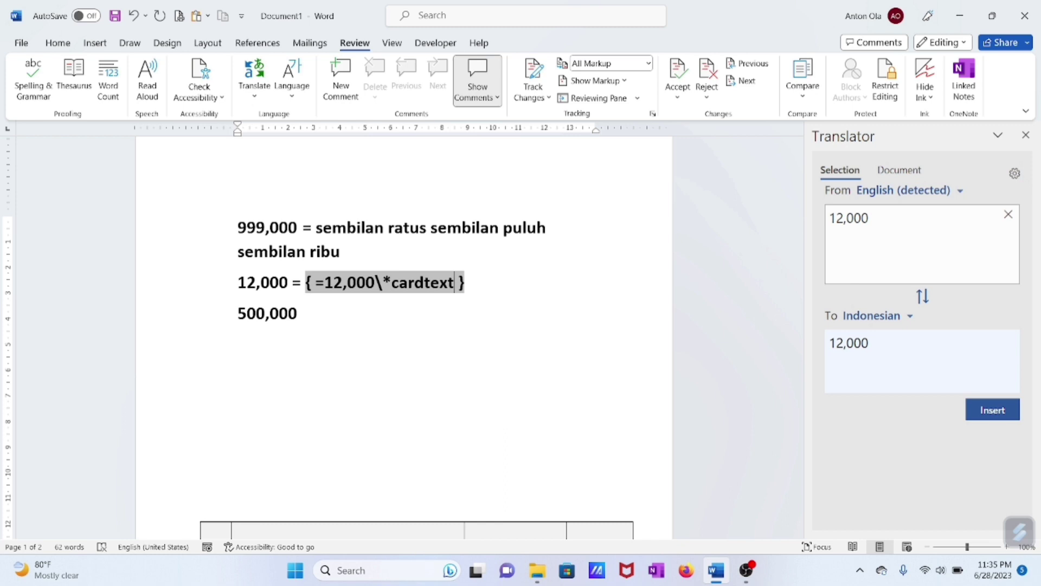
key("F9")
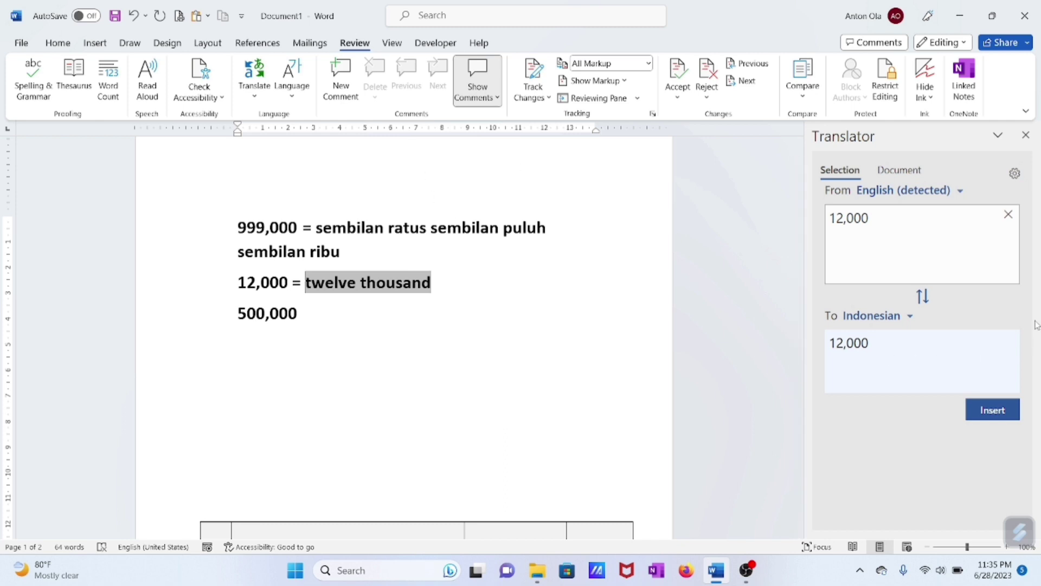
left_click(1007, 216)
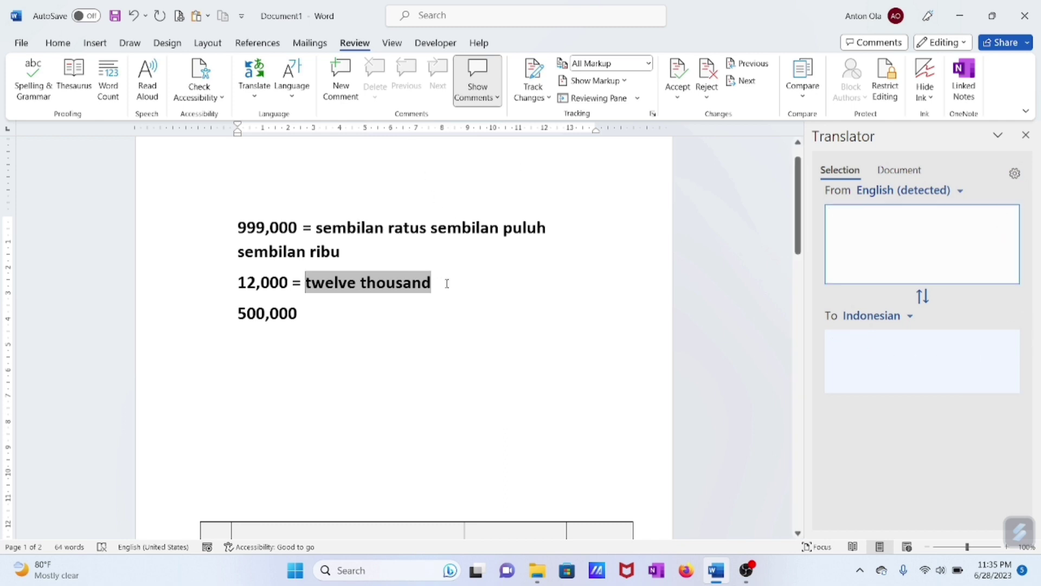
Translate 'twelve thousand' into Indonesian, replacing it with 'dua belas ribu'.
left_click_drag(445, 283, 304, 274)
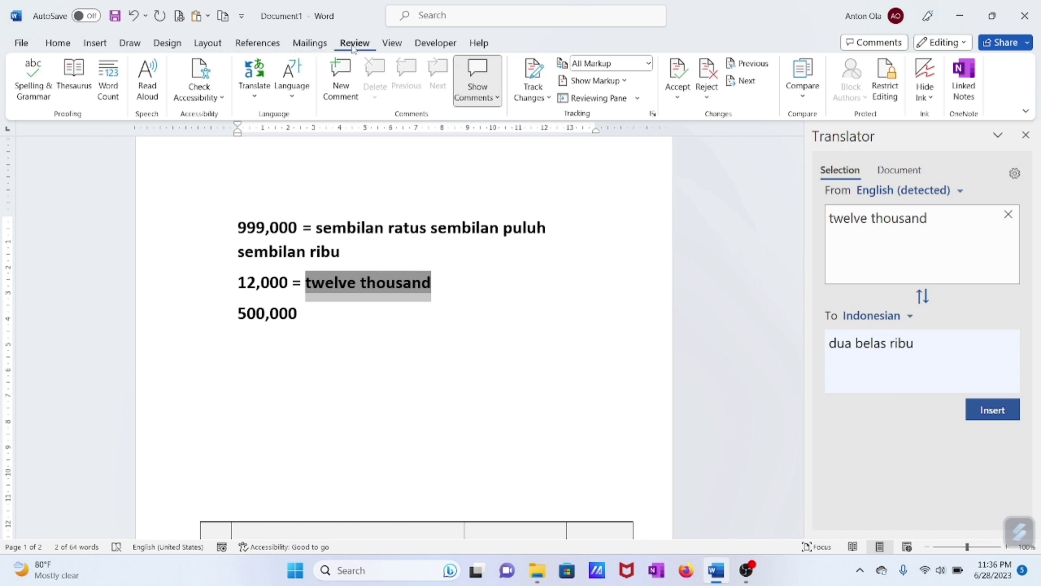
left_click(254, 78)
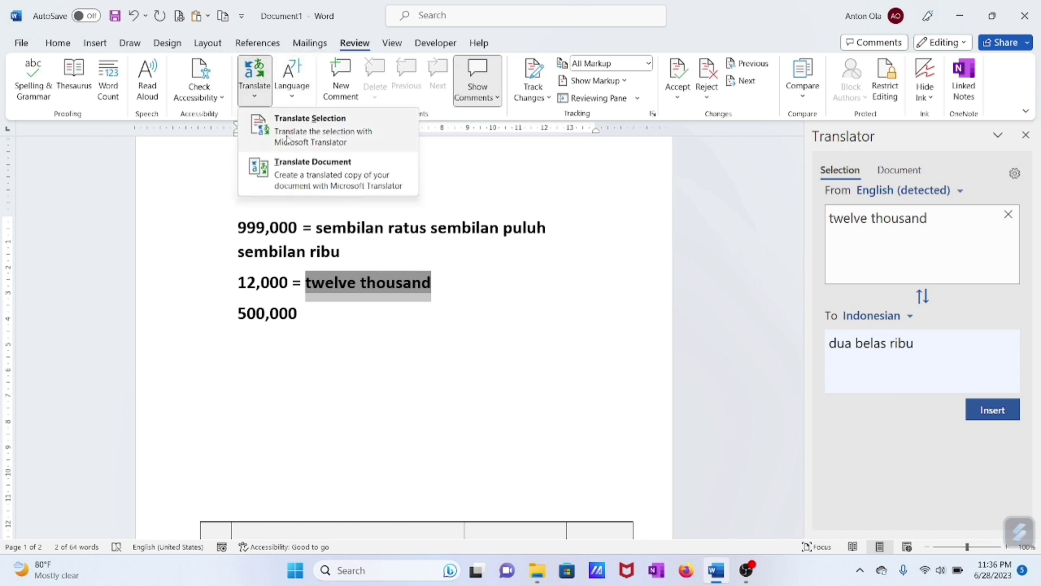
left_click(292, 134)
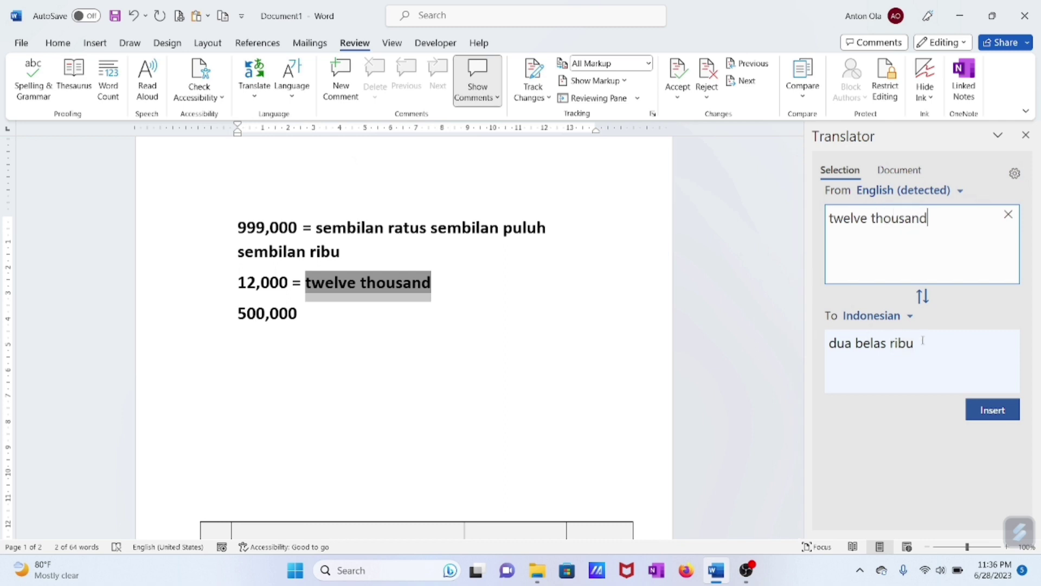
left_click(988, 414)
left_click(422, 239)
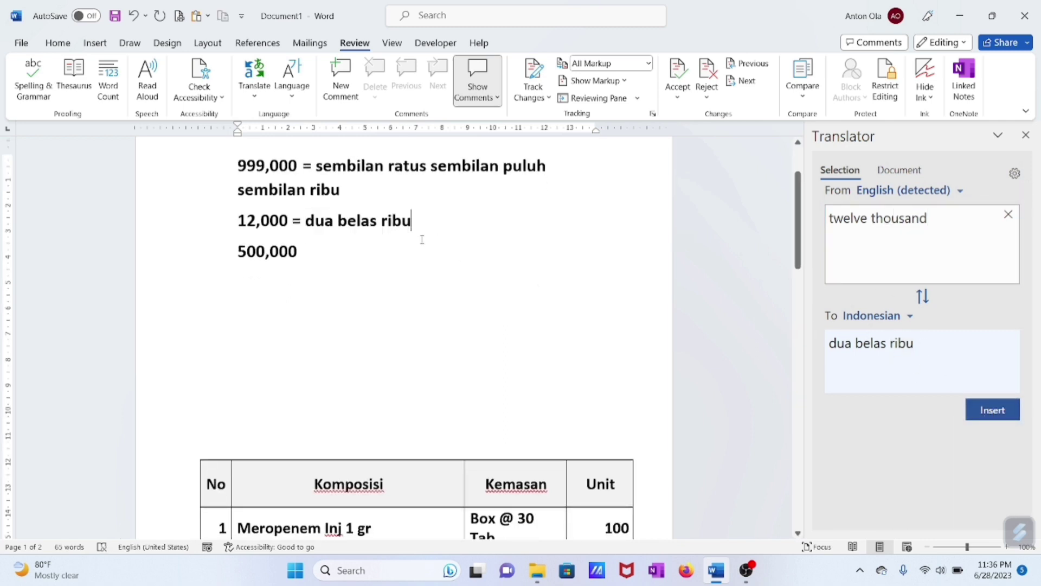
Scroll down to the medicines table with its 1950 total and close the Translator pane.
scroll(423, 239, "down", 1)
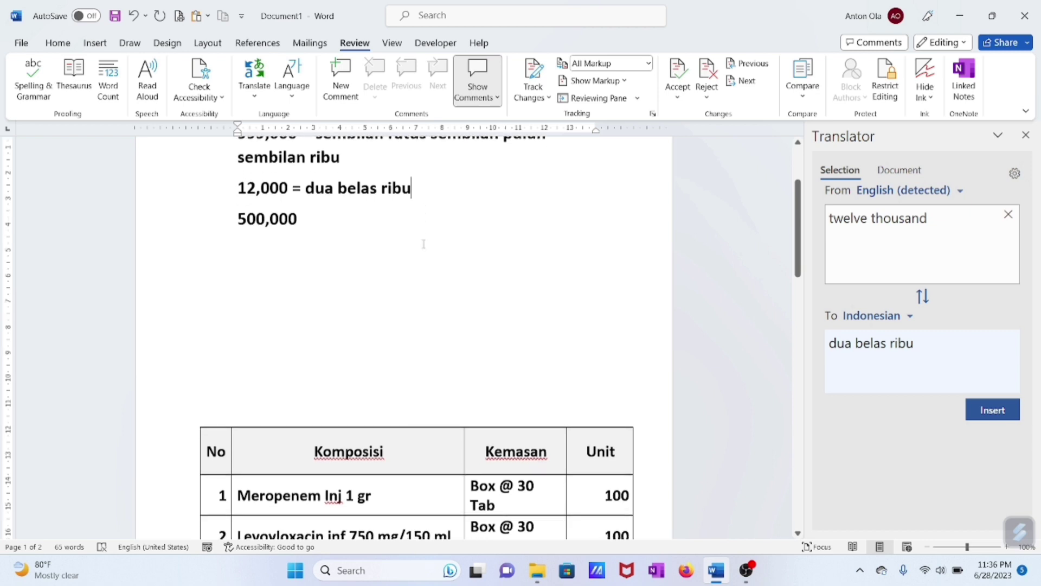
scroll(423, 244, "down", 1)
scroll(424, 244, "down", 1)
scroll(423, 244, "down", 1)
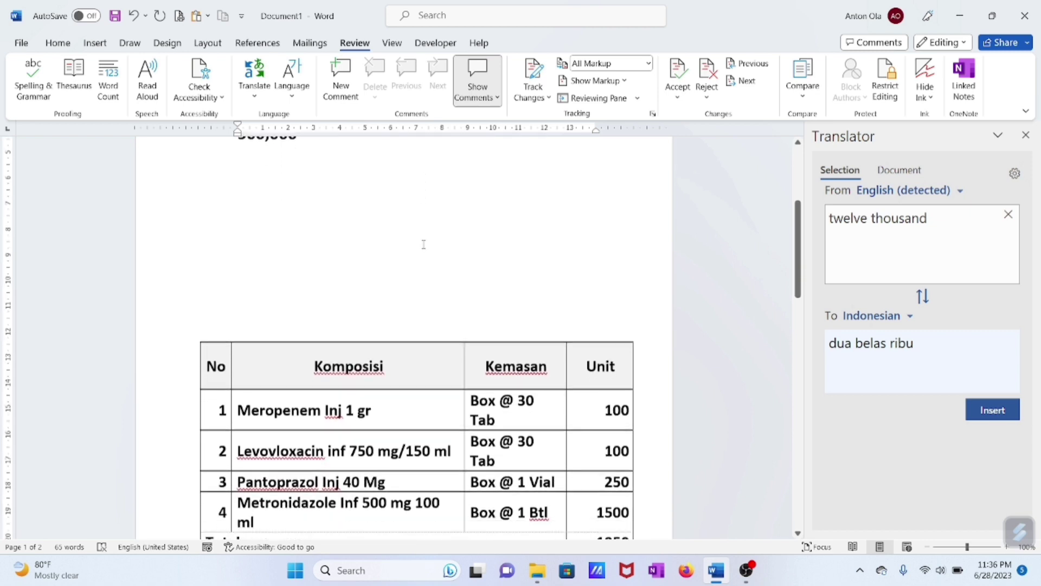
scroll(424, 246, "down", 1)
scroll(423, 246, "down", 1)
scroll(434, 249, "down", 1)
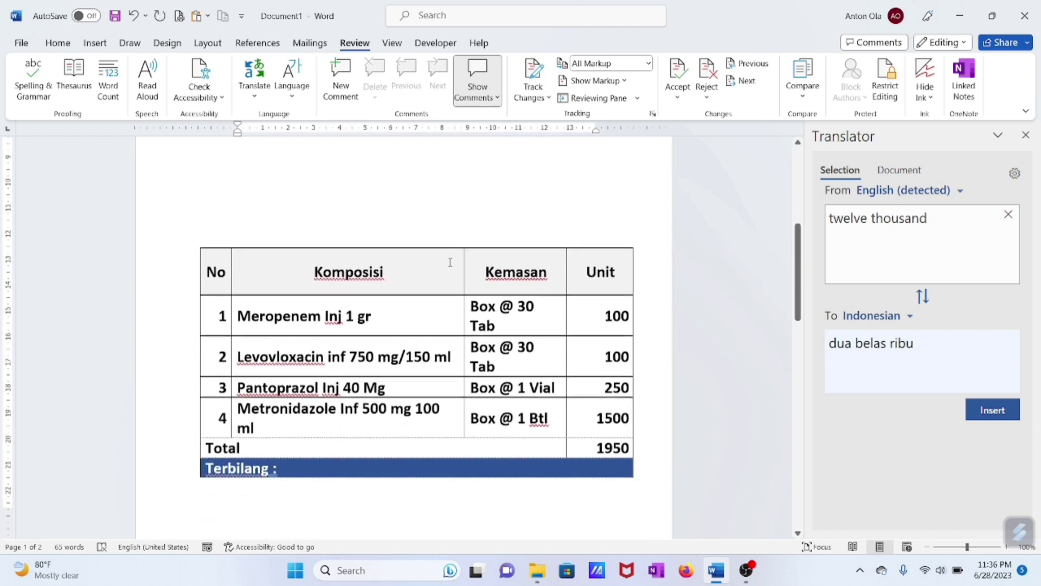
left_click(339, 459)
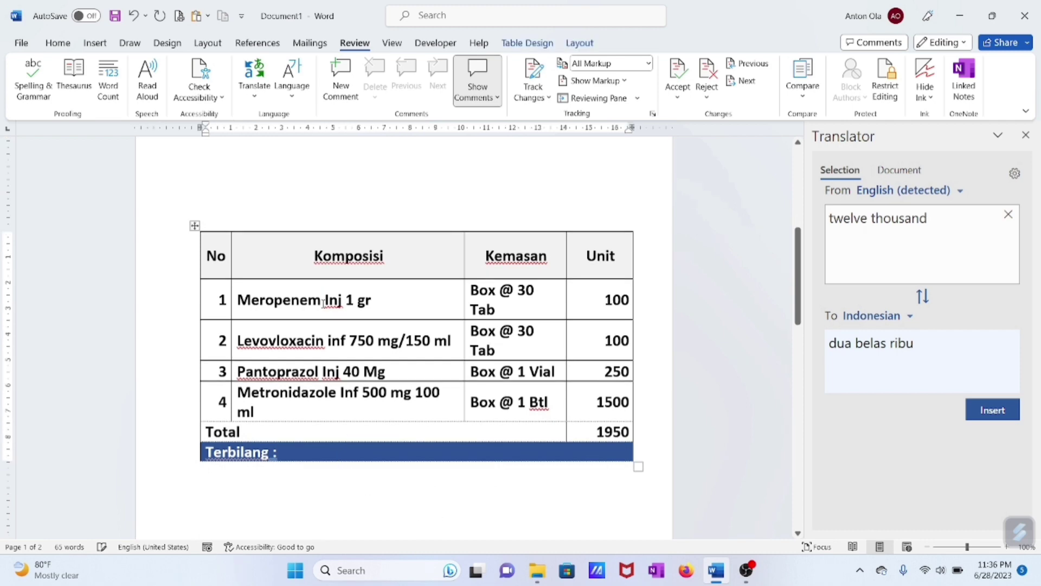
scroll(414, 259, "down", 1)
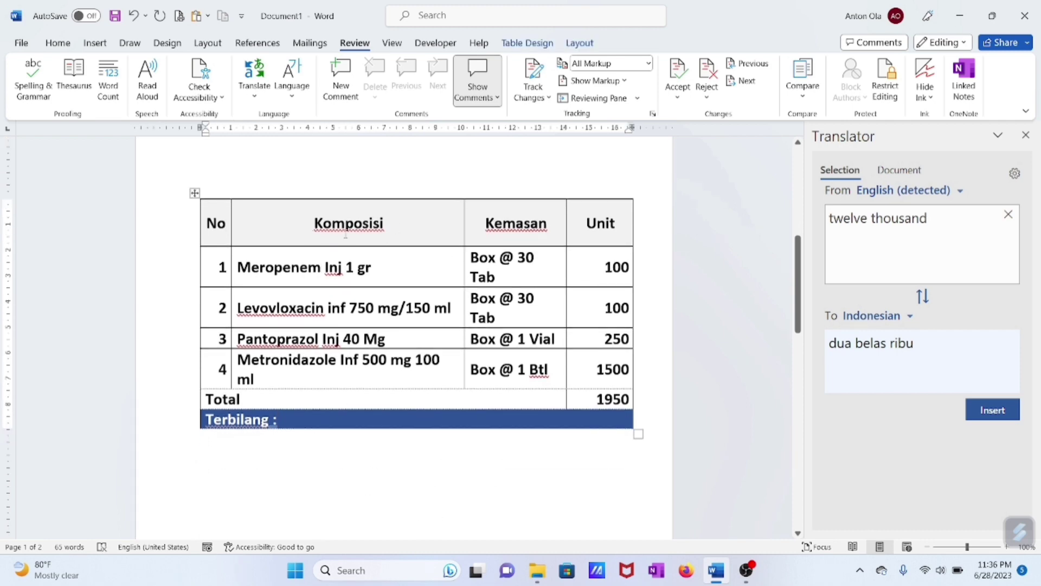
left_click(1026, 135)
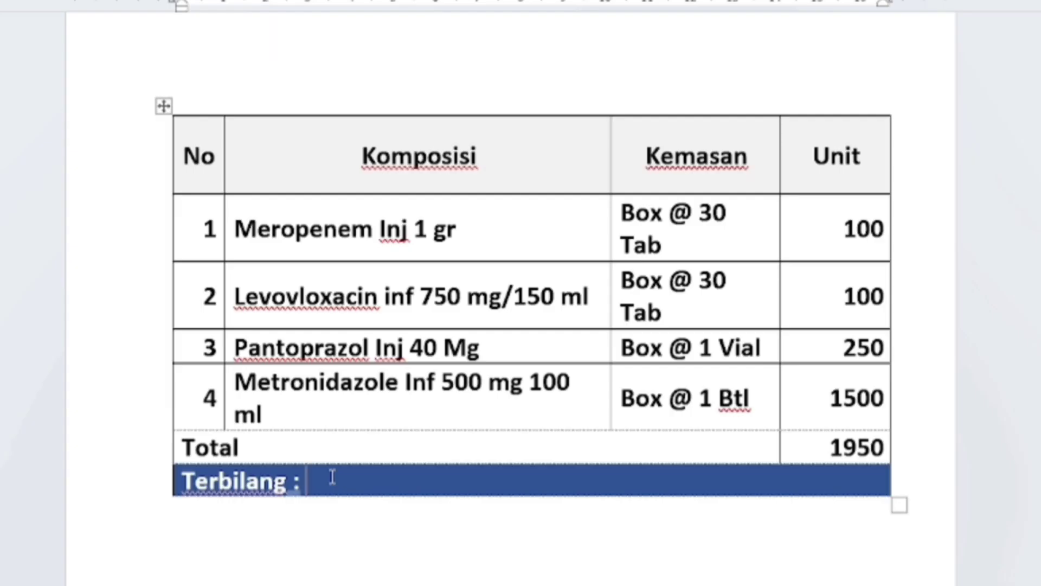
Insert a { =B6\*cardtext } field after 'Terbilang :' showing one thousand nine hundred fifty.
key("ctrl+F9")
type("= ")
type("B6")
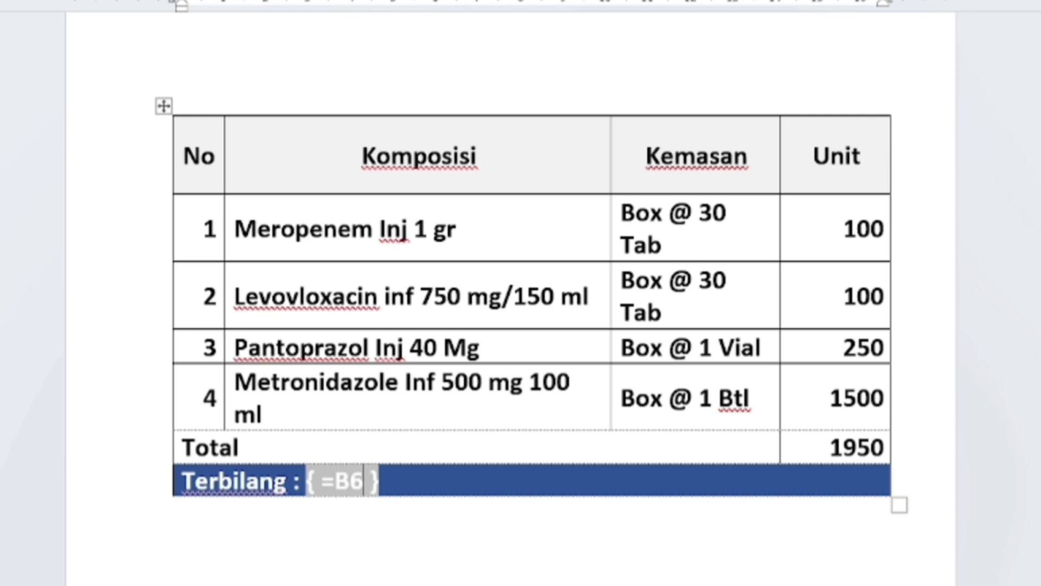
type("\\")
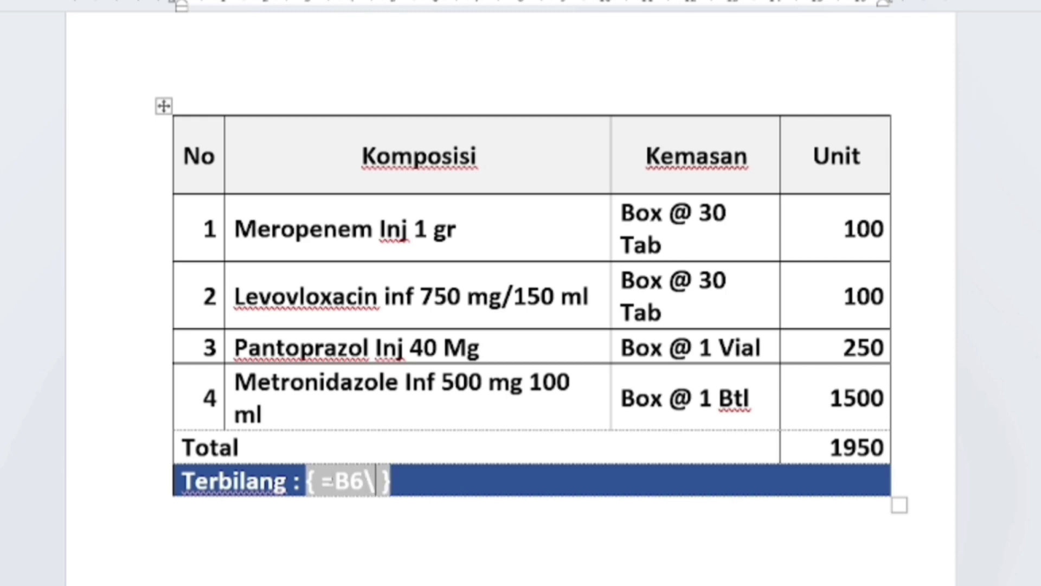
type("*")
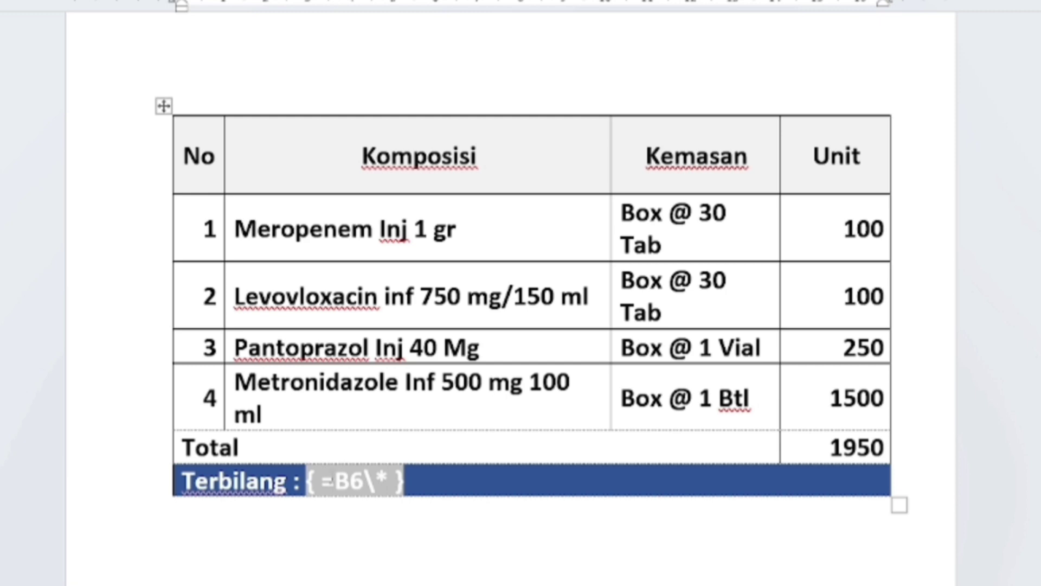
type("cardtext")
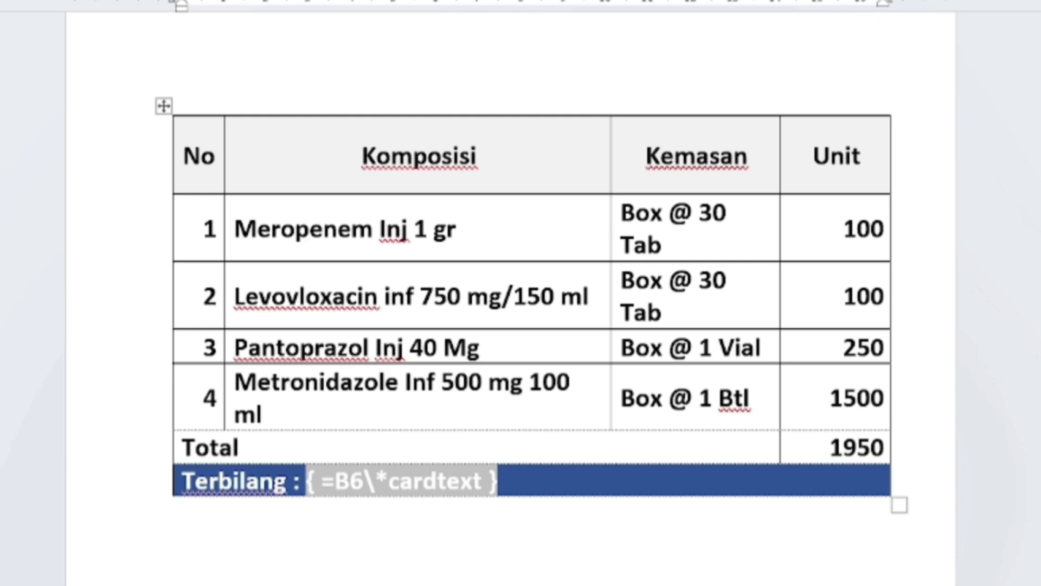
key("F9")
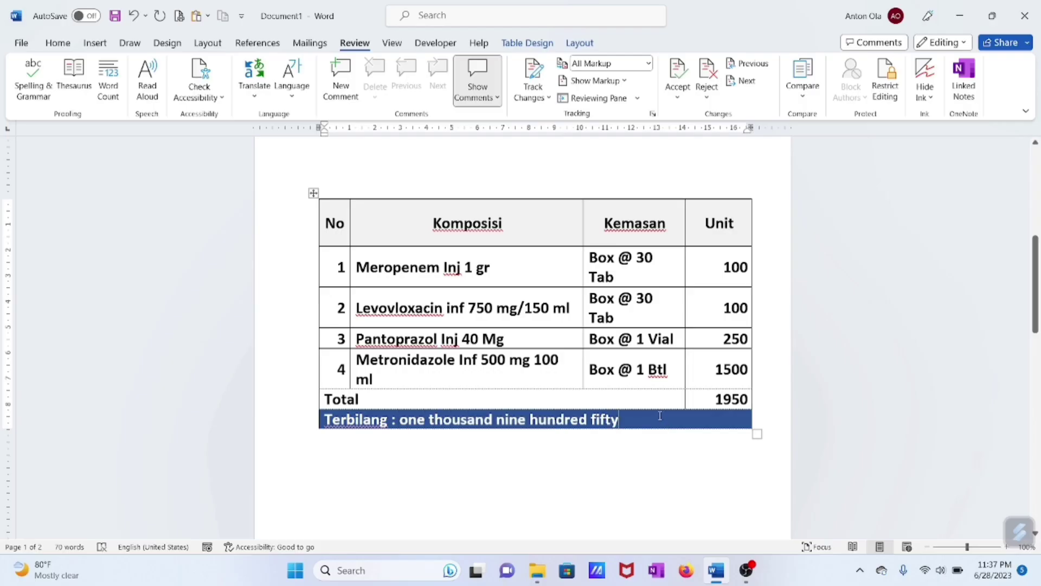
Translate 'one thousand nine hundred fifty' into Indonesian, inserting 'seribu sembilan ratus lima puluh'.
left_click_drag(663, 423, 456, 402)
left_click(541, 453)
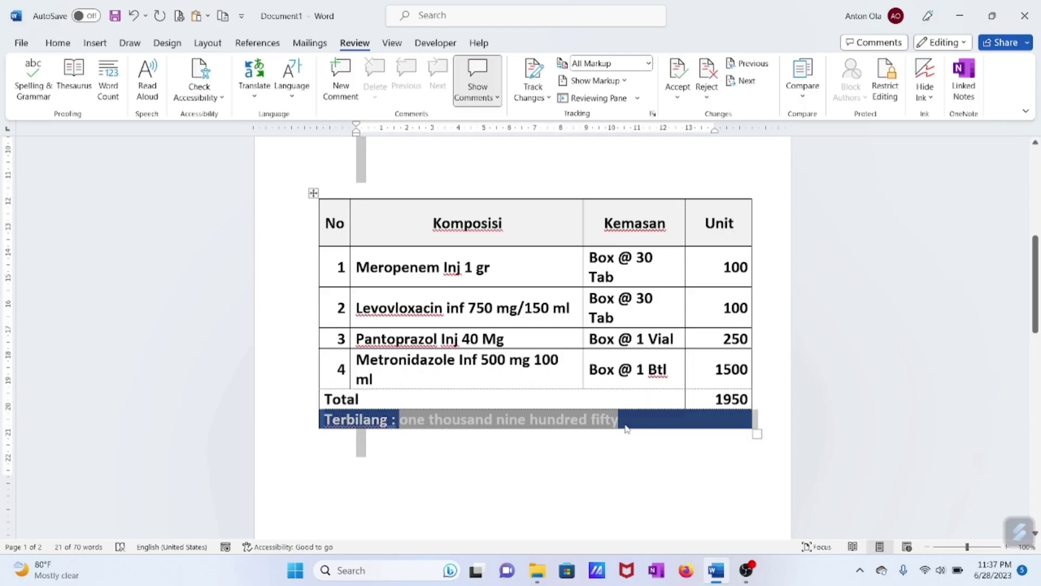
left_click(609, 421)
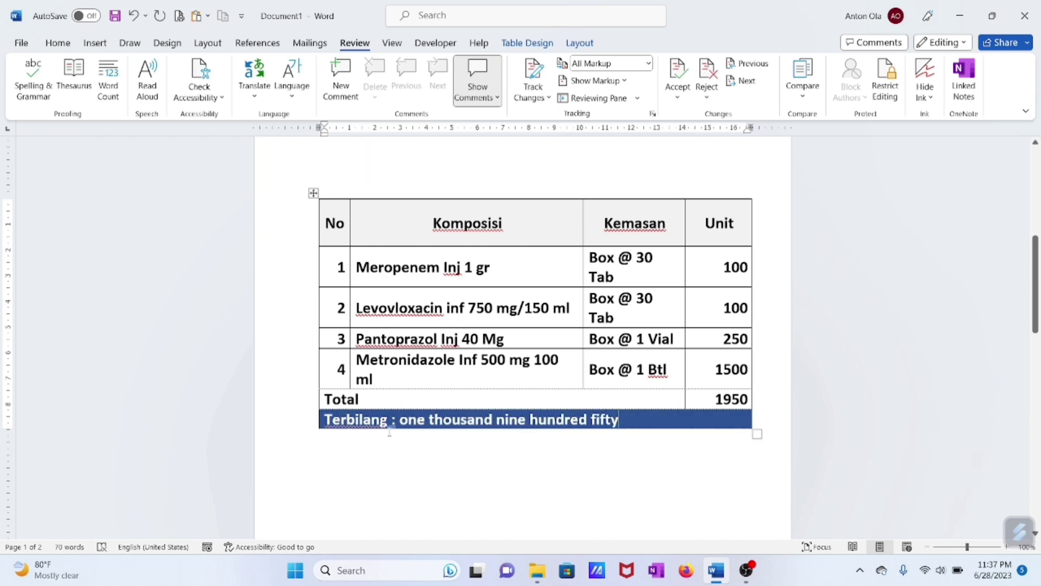
left_click_drag(401, 417, 609, 419)
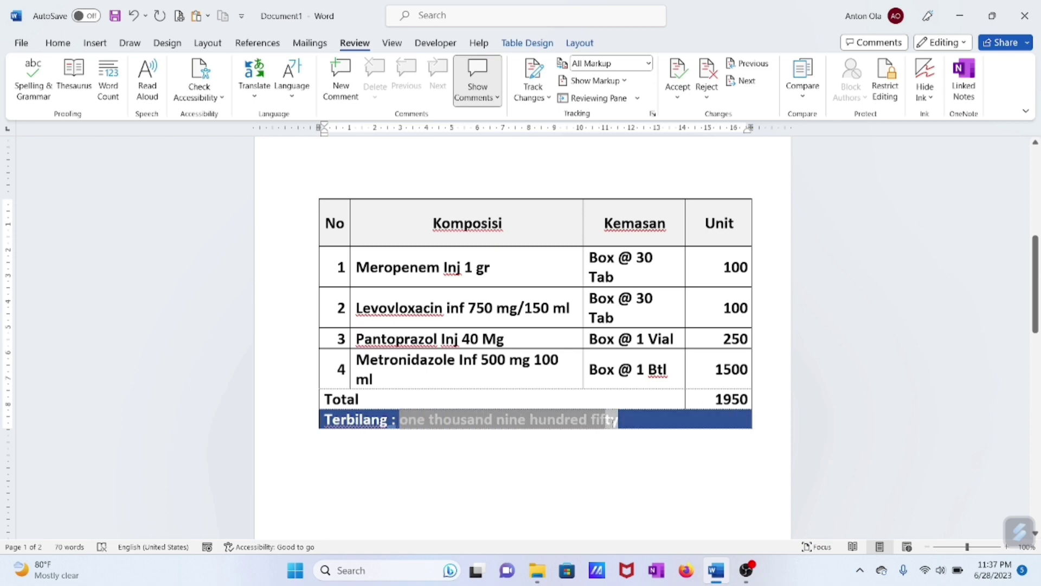
left_click_drag(610, 420, 619, 426)
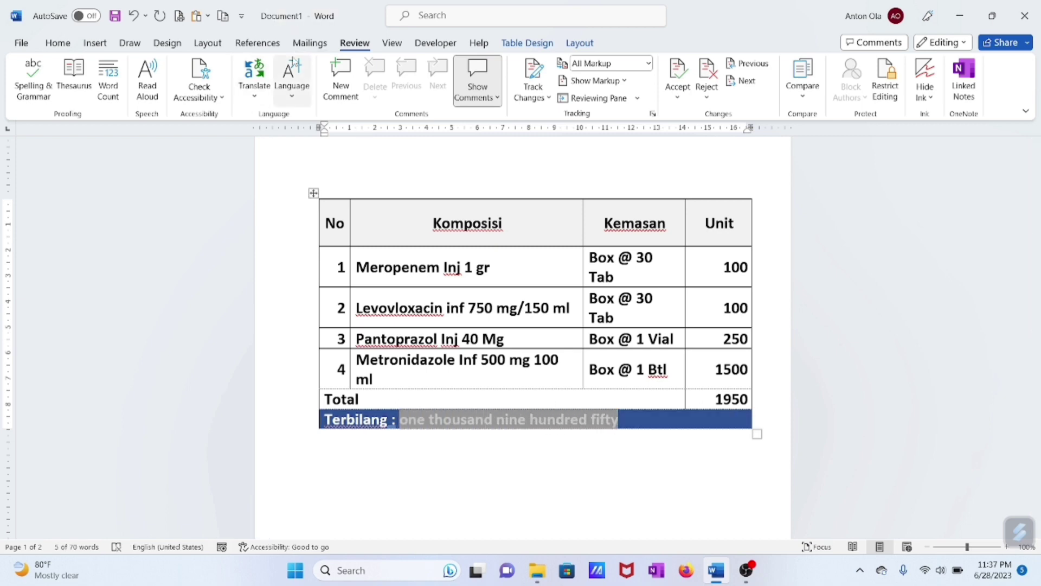
left_click(254, 79)
left_click(274, 120)
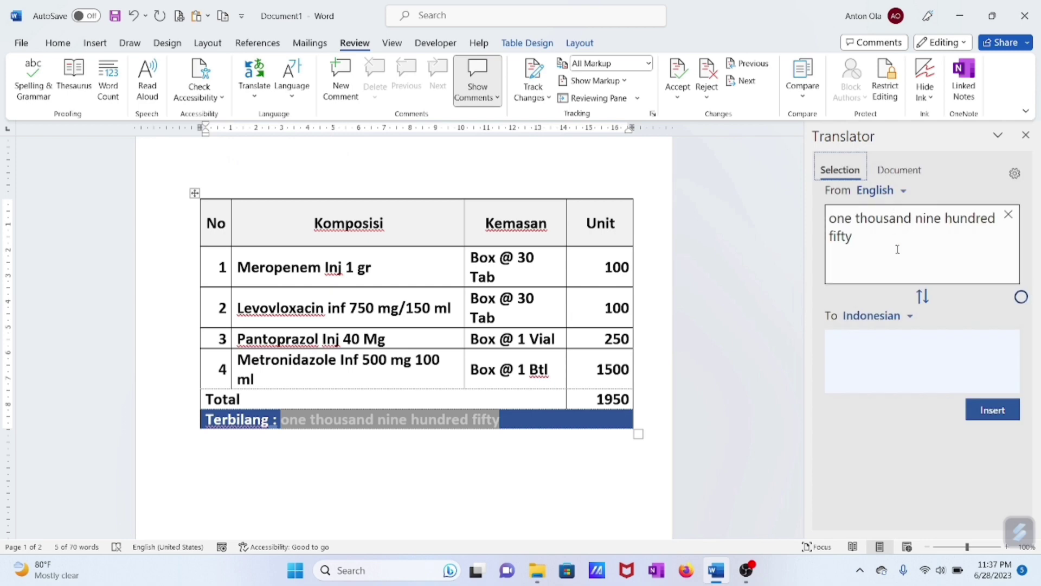
left_click(993, 410)
left_click(370, 267)
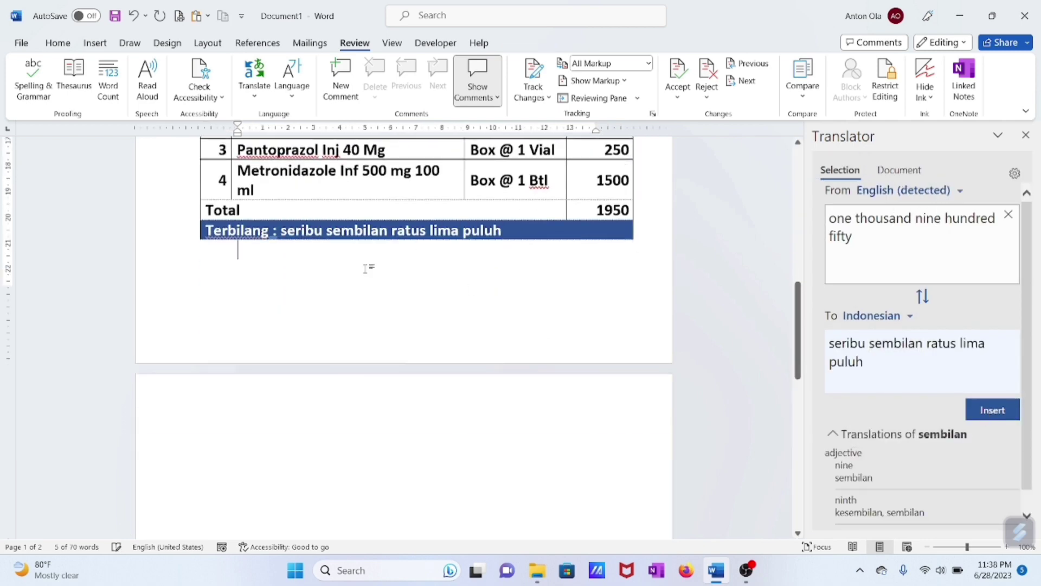
scroll(352, 260, "up", 2)
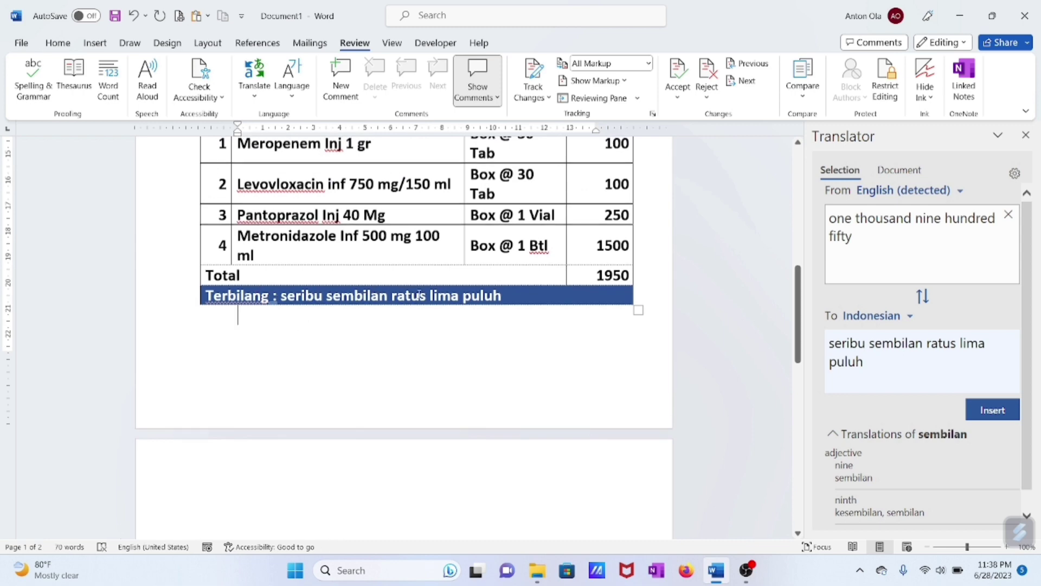
Scroll back up and close the Translator pane.
scroll(486, 307, "up", 2)
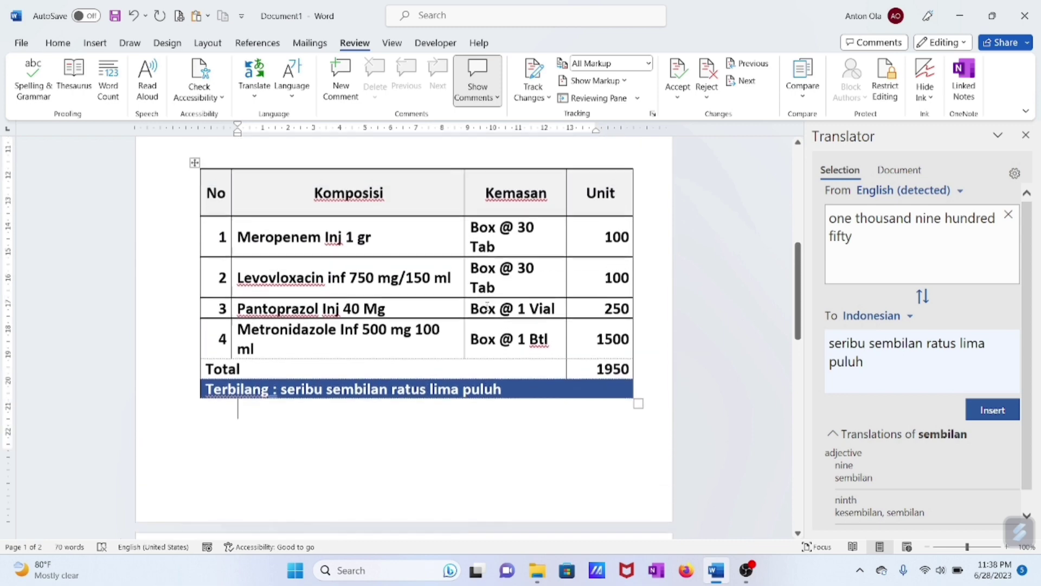
scroll(477, 298, "up", 1)
scroll(472, 290, "up", 1)
scroll(464, 282, "up", 2)
scroll(464, 283, "up", 3)
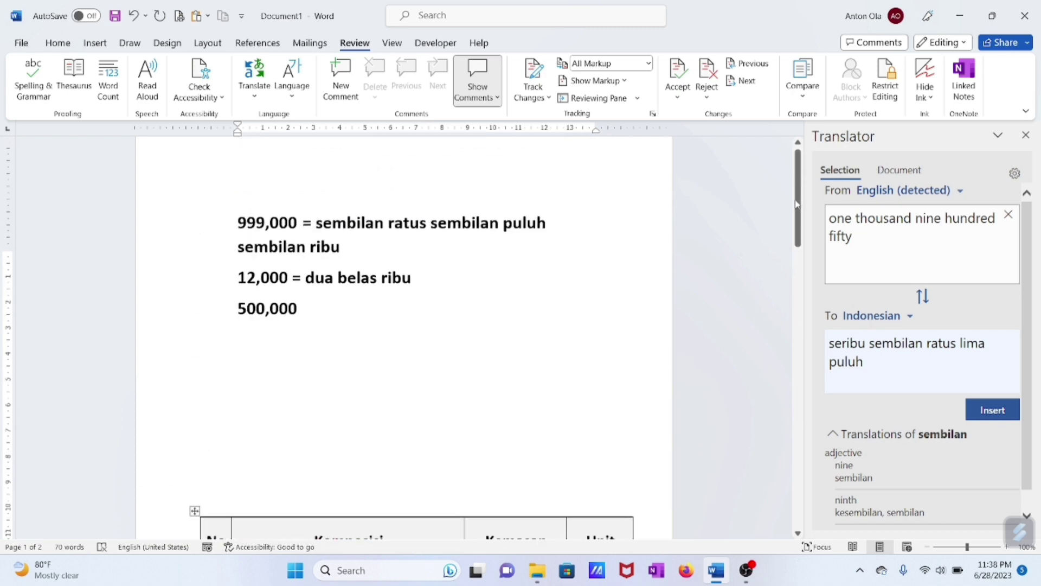
scroll(464, 283, "up", 1)
left_click(1026, 135)
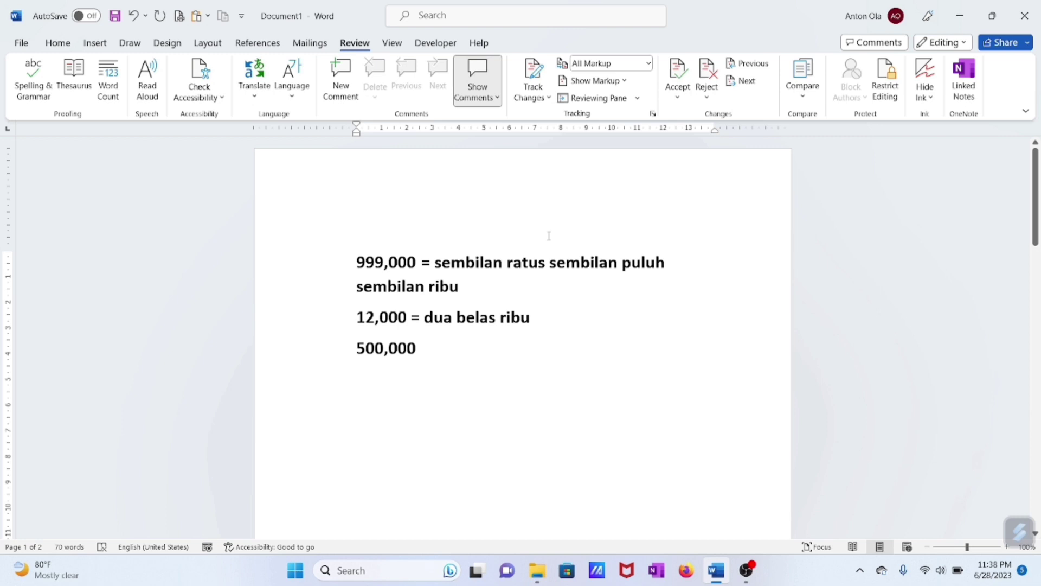
Scroll through the document to check the Indonesian number words and the Terbilang row.
scroll(549, 239, "down", 1)
scroll(549, 242, "down", 1)
scroll(548, 245, "down", 1)
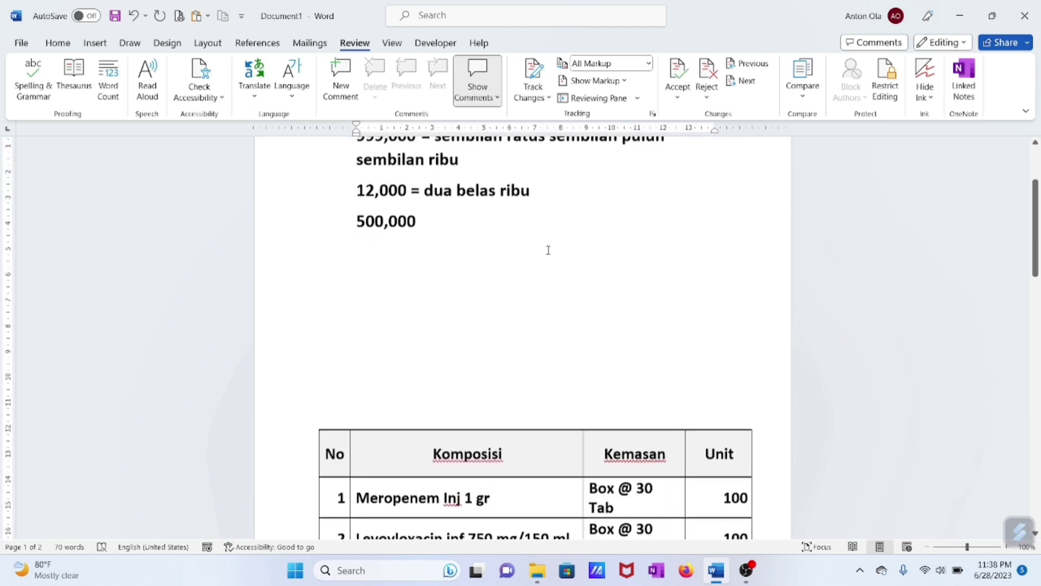
scroll(548, 250, "down", 1)
scroll(548, 250, "down", 1)
scroll(548, 250, "down", 2)
scroll(549, 250, "down", 2)
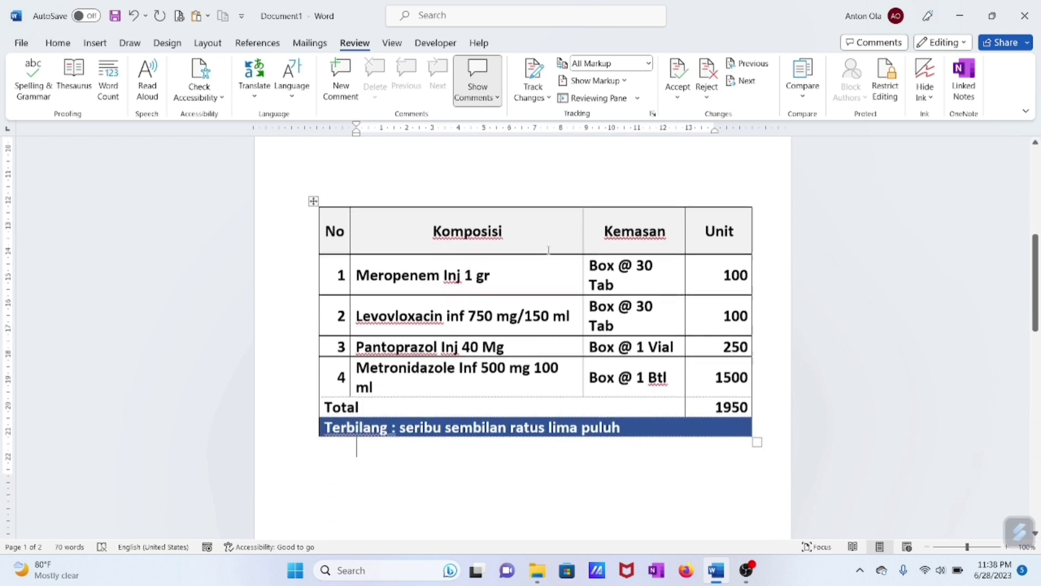
scroll(548, 250, "down", 2)
scroll(548, 250, "up", 1)
scroll(548, 251, "up", 2)
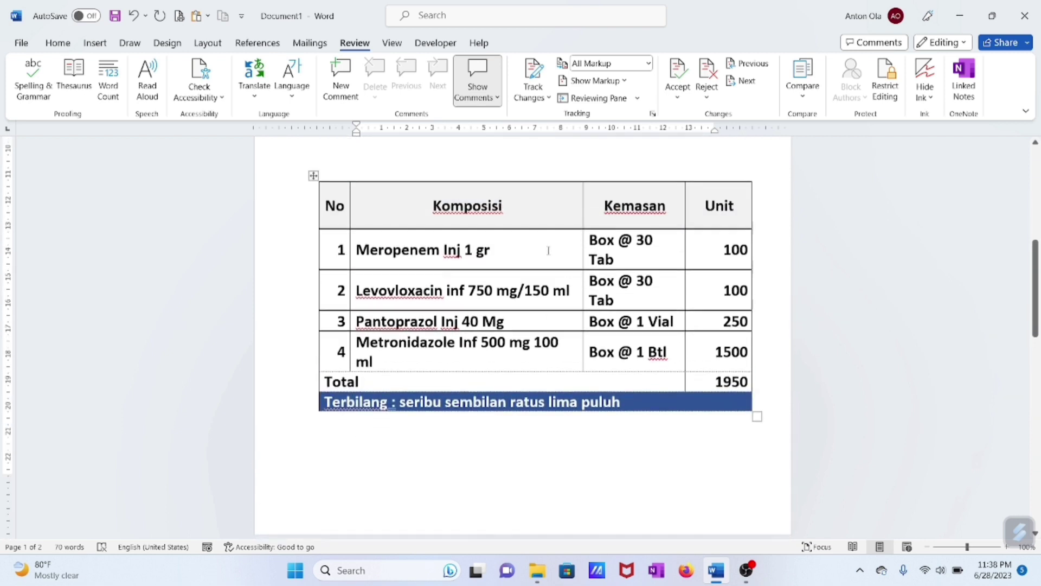
scroll(547, 253, "up", 2)
scroll(547, 253, "up", 2)
scroll(548, 252, "up", 1)
scroll(548, 251, "up", 2)
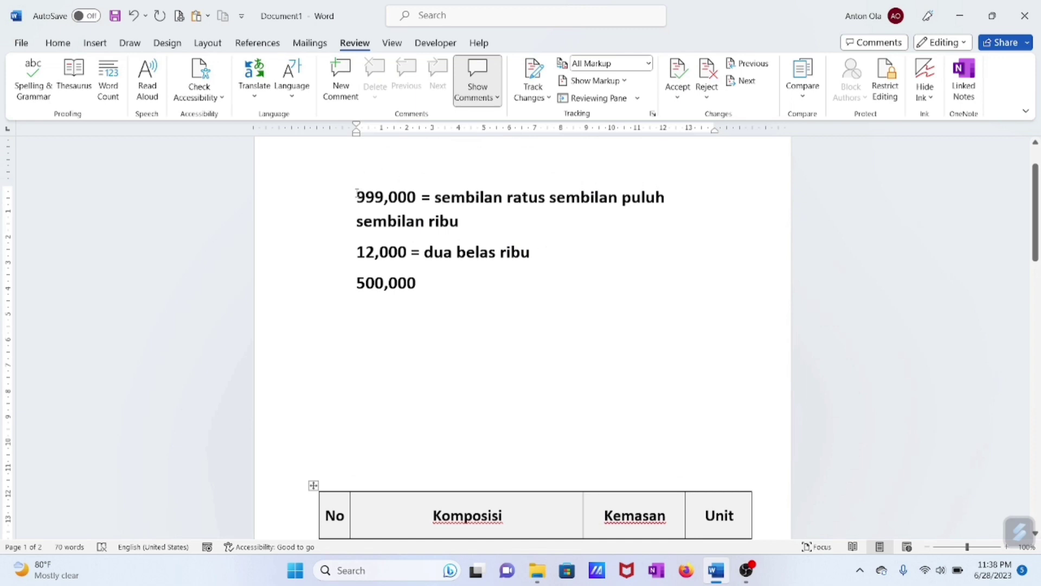
scroll(428, 298, "down", 4)
scroll(428, 298, "down", 3)
scroll(472, 369, "down", 1)
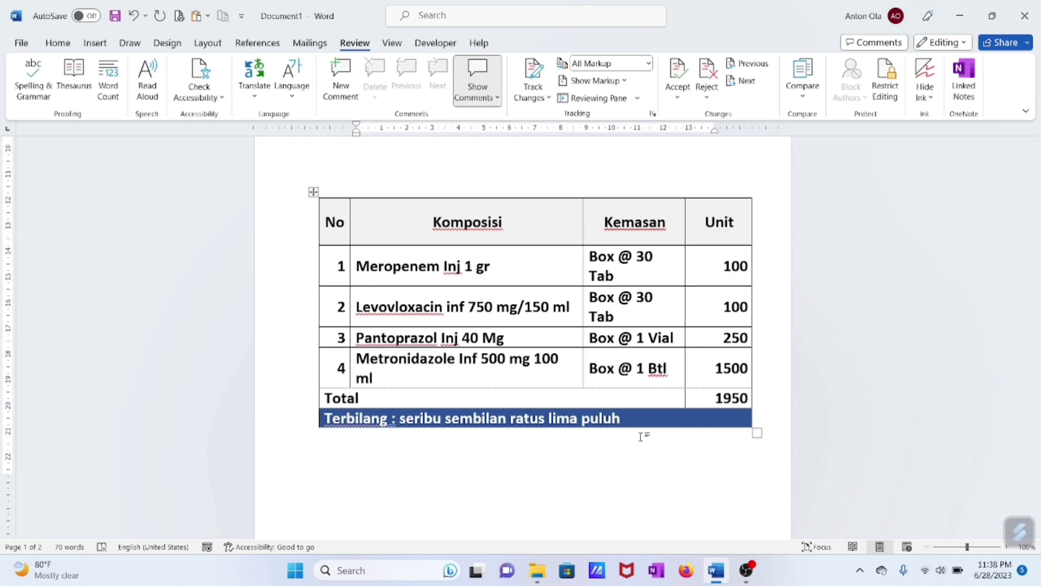
scroll(641, 436, "down", 1)
scroll(642, 436, "up", 3)
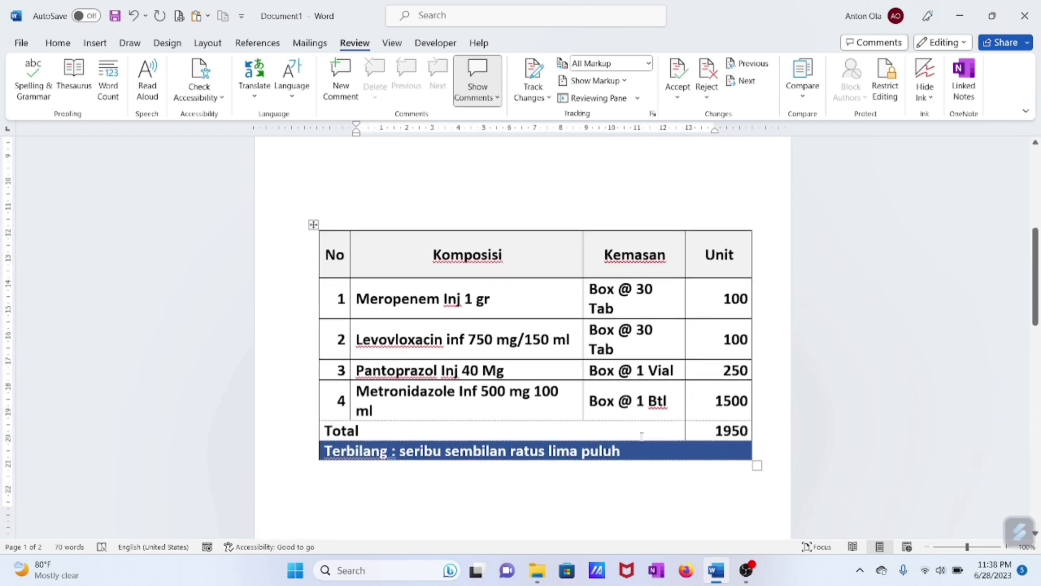